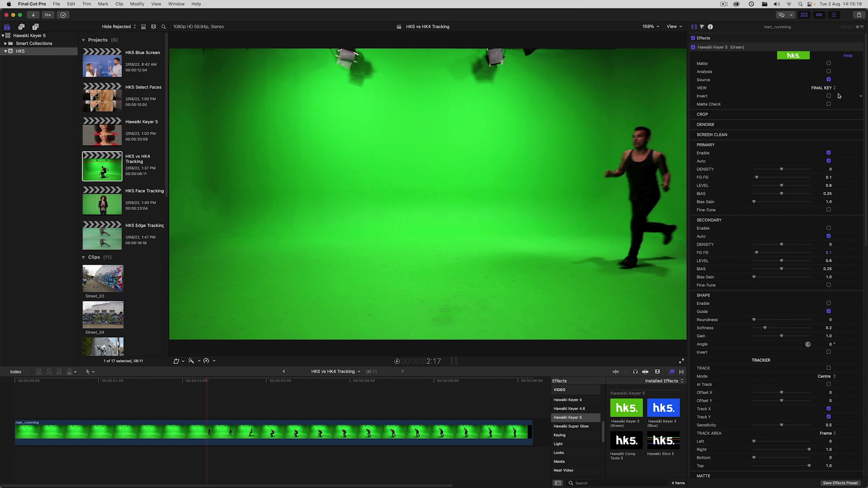
Check the analysis and matte check displays, then enable the secondary key with its shape guide
{"action": "left_click", "coordinate": [829, 71]}
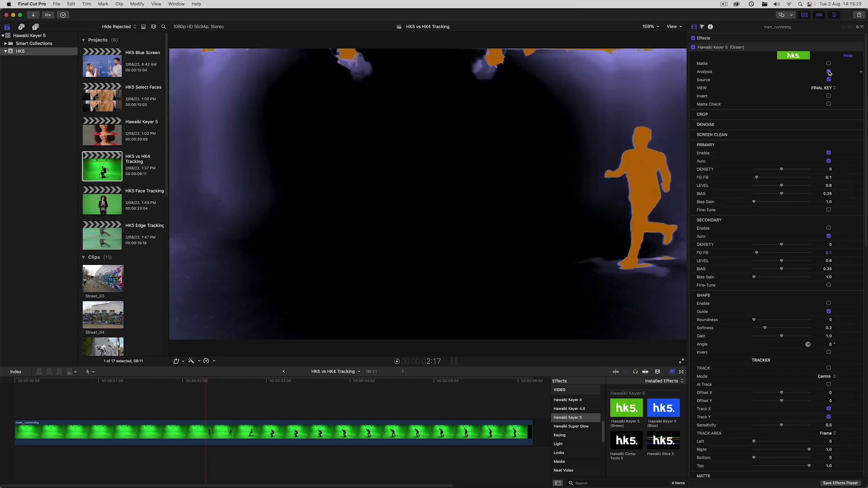
{"action": "left_click", "coordinate": [828, 104]}
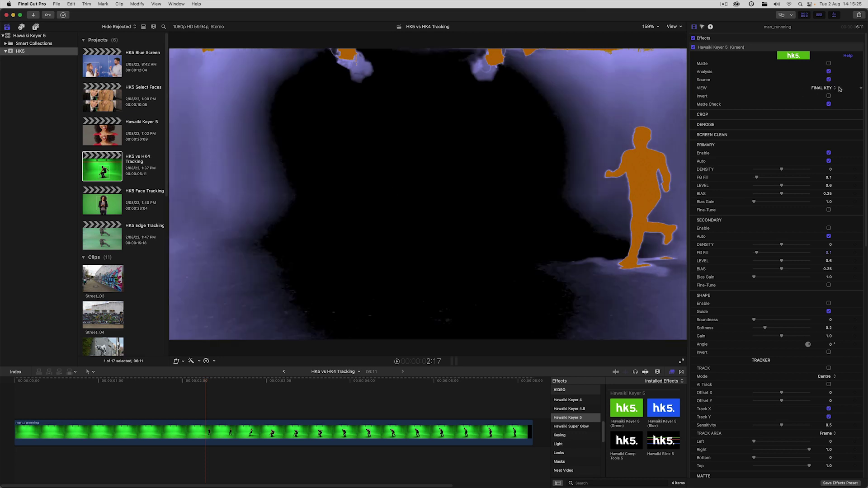
{"action": "left_click", "coordinate": [829, 104]}
{"action": "left_click", "coordinate": [829, 71]}
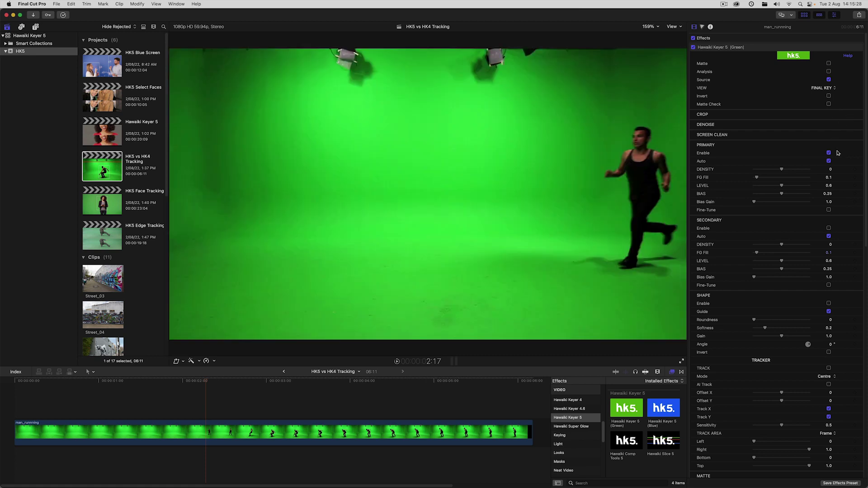
{"action": "left_click", "coordinate": [829, 228]}
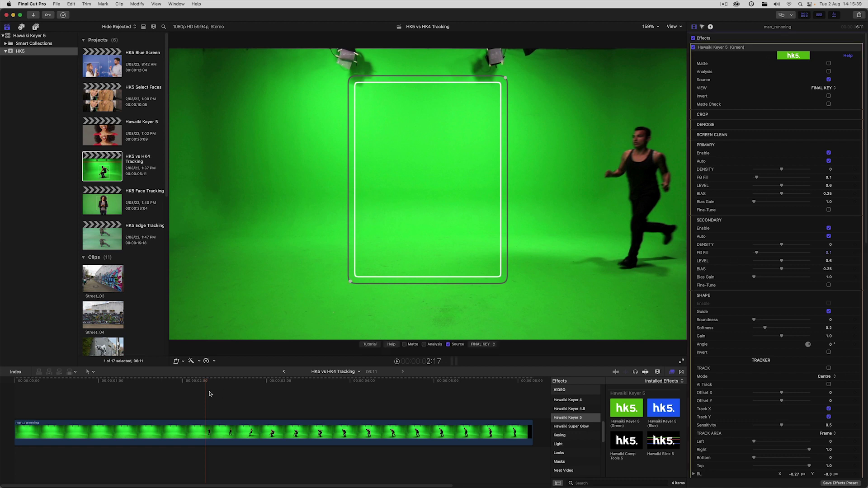
At 3:10, resize the guide rectangle to closely enclose the crouching dancer, feet included
{"action": "left_click_drag", "start_coordinate": [207, 381], "coordinate": [281, 379]}
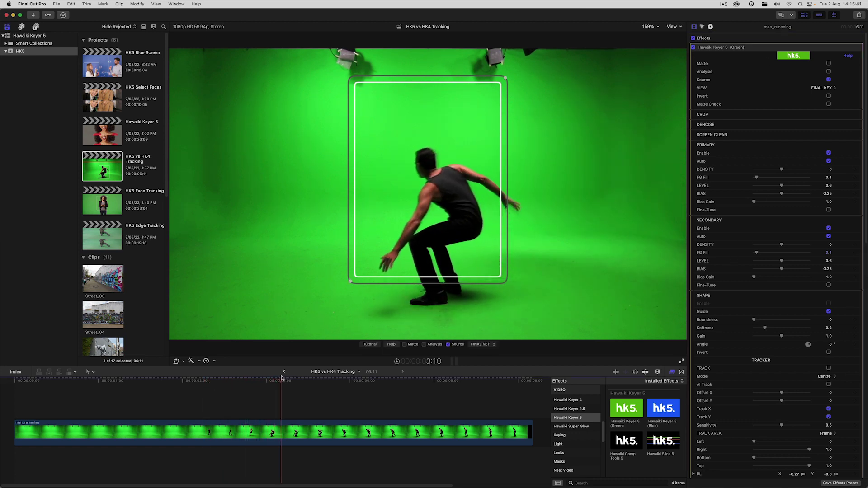
{"action": "left_click_drag", "start_coordinate": [351, 282], "coordinate": [351, 320]}
{"action": "left_click_drag", "start_coordinate": [513, 76], "coordinate": [554, 95]}
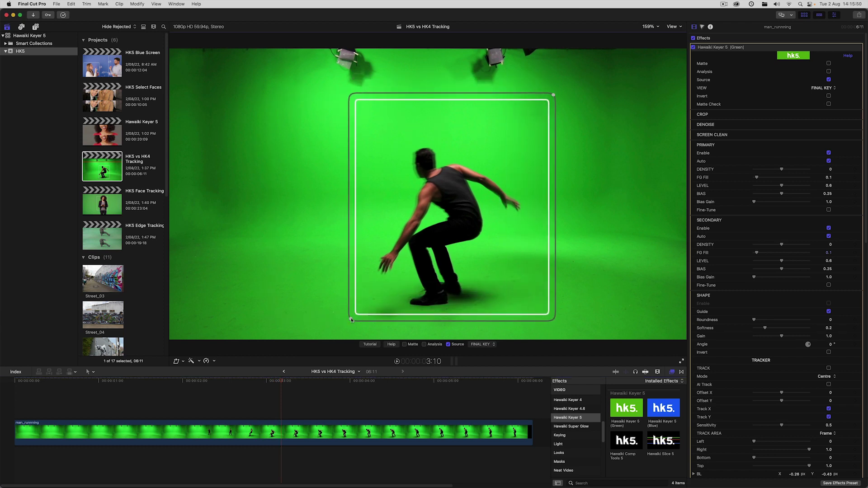
{"action": "left_click_drag", "start_coordinate": [351, 320], "coordinate": [353, 320]}
{"action": "left_click_drag", "start_coordinate": [554, 95], "coordinate": [525, 93]}
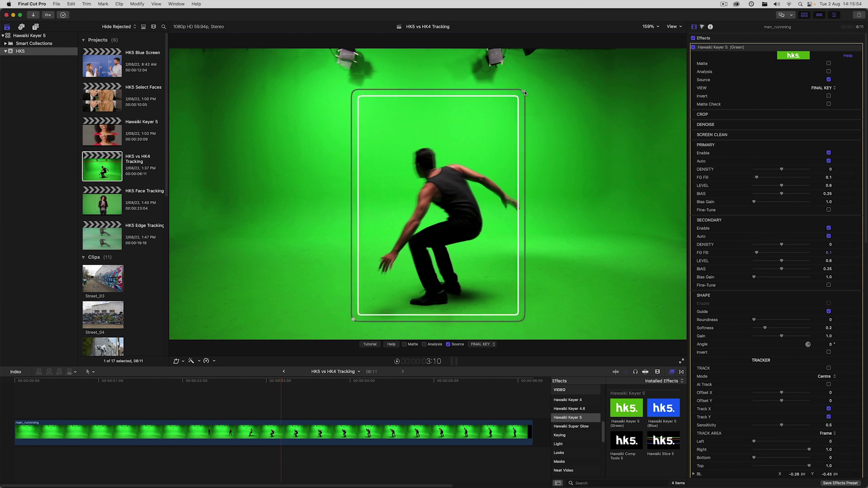
Switch the keyer view to Shape with Source shown, widen the shape box, and turn Analysis on
{"action": "left_click", "coordinate": [480, 345]}
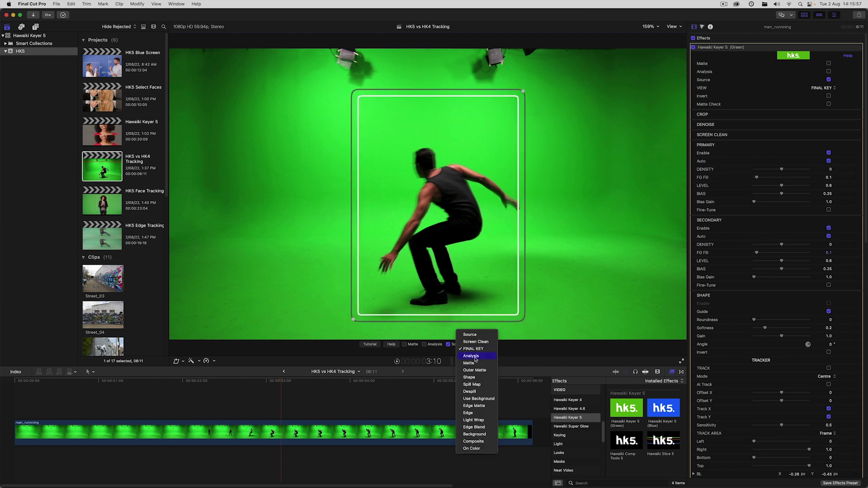
{"action": "left_click", "coordinate": [477, 378]}
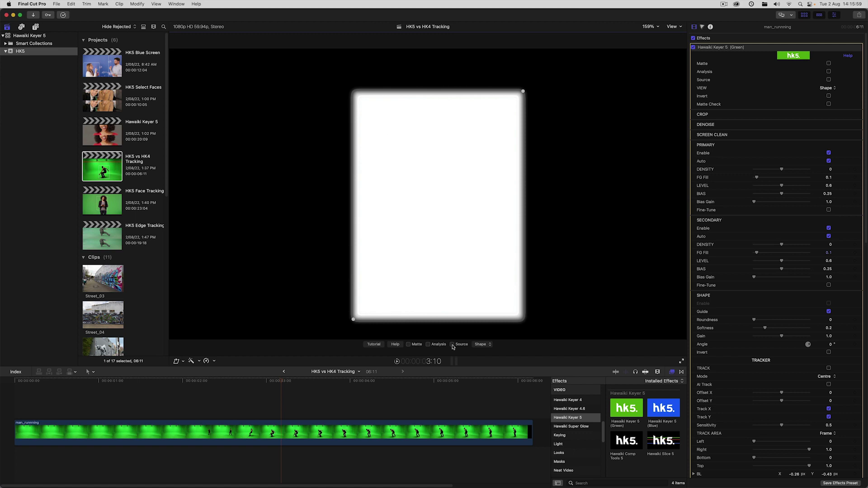
{"action": "left_click", "coordinate": [453, 345]}
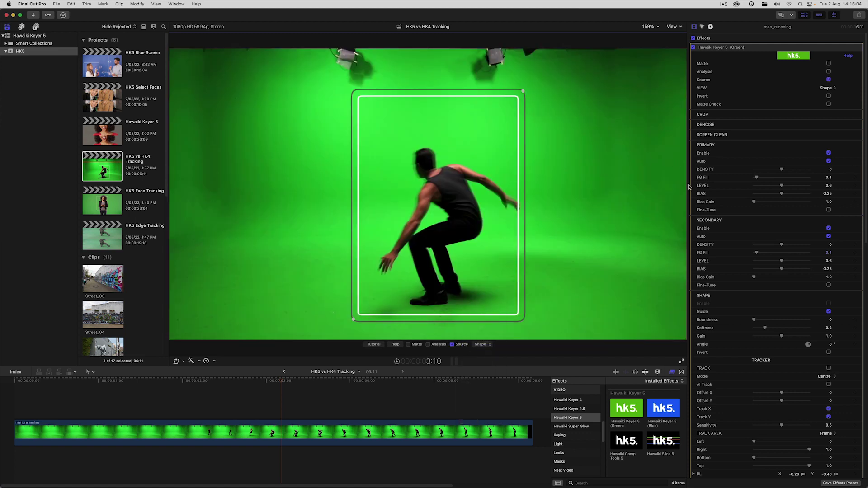
{"action": "left_click_drag", "start_coordinate": [524, 95], "coordinate": [532, 92]}
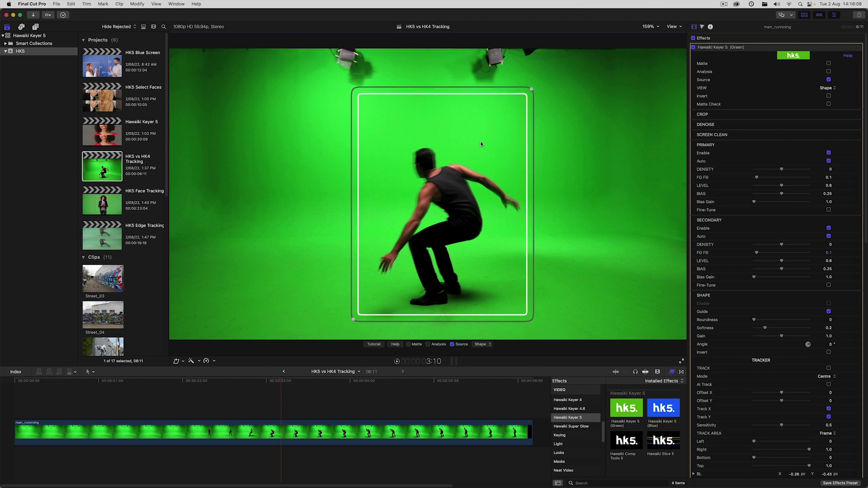
{"action": "left_click", "coordinate": [829, 71]}
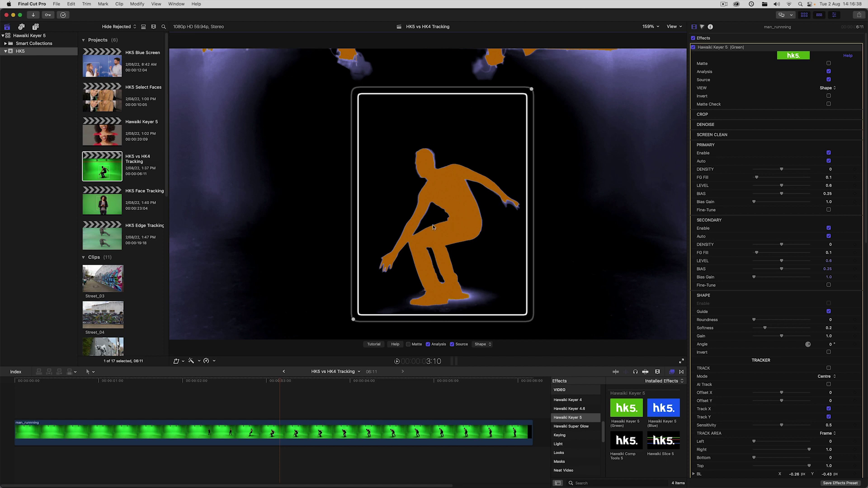
Raise Primary density to 0.23, disable the secondary key and enable the shape mask
{"action": "mouse_move", "coordinate": [782, 246]}
{"action": "left_mouse_down"}
{"action": "mouse_move", "coordinate": [795, 245]}
{"action": "mouse_move", "coordinate": [781, 246]}
{"action": "left_mouse_up"}
{"action": "left_click_drag", "start_coordinate": [782, 170], "coordinate": [795, 170]}
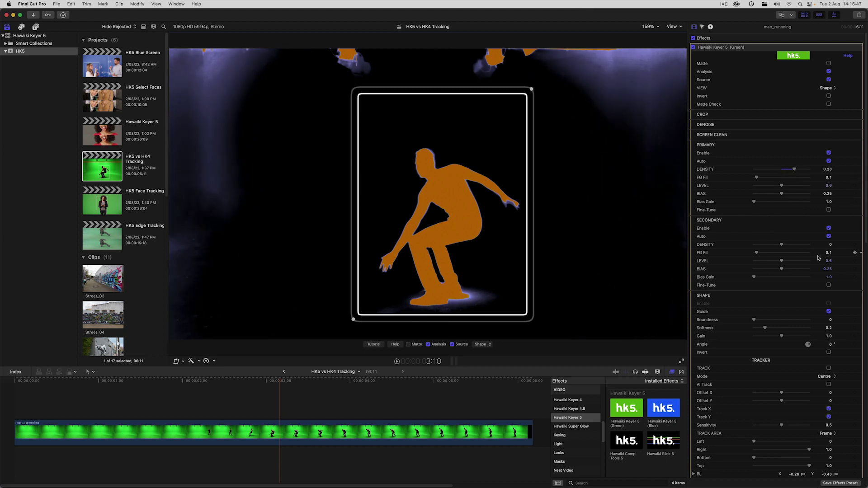
{"action": "left_click", "coordinate": [829, 229]}
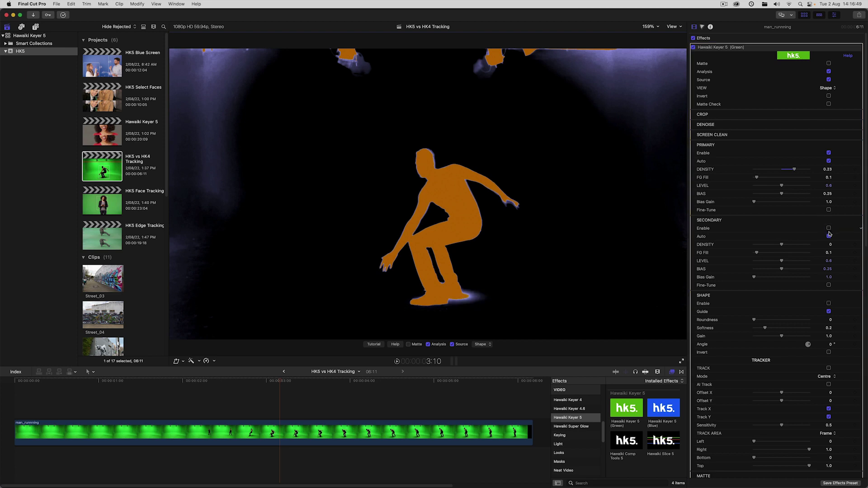
{"action": "left_click", "coordinate": [830, 304]}
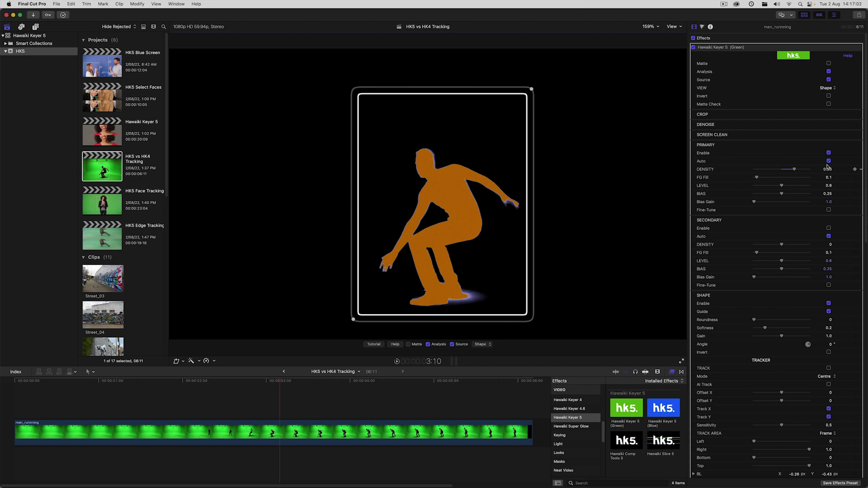
Compare results by toggling the secondary and primary keys, then turn Analysis off to see the green-screen source
{"action": "left_click", "coordinate": [829, 229]}
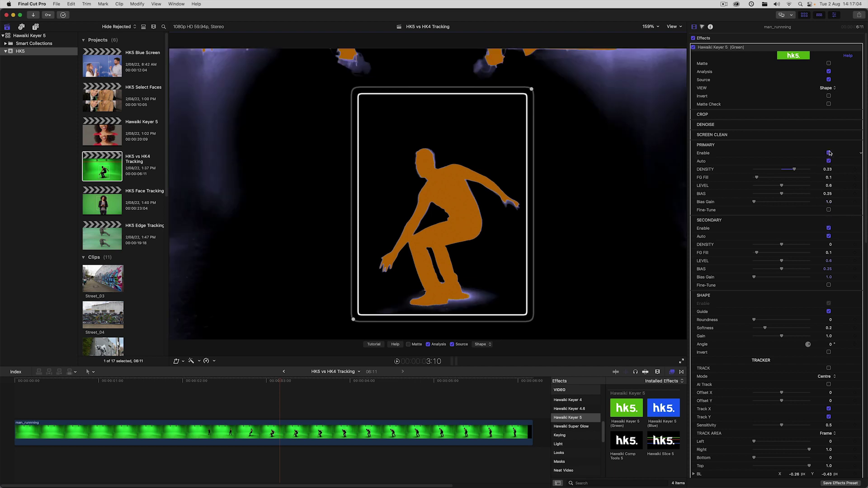
{"action": "left_click", "coordinate": [830, 154]}
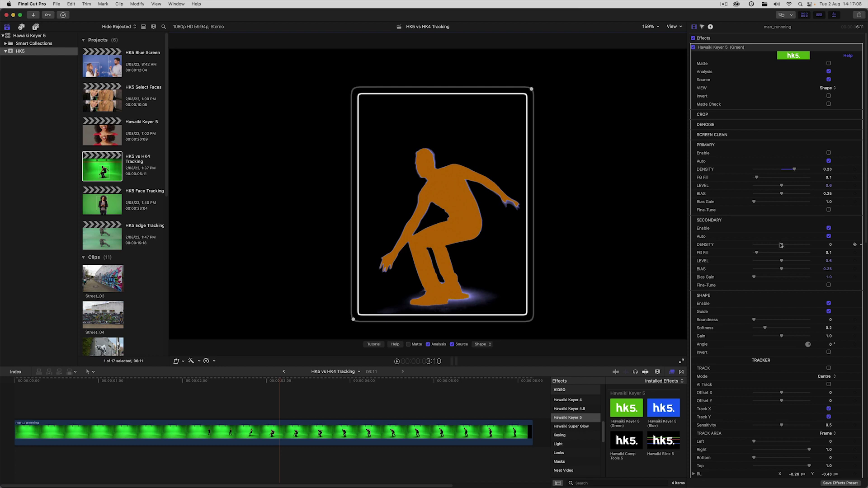
{"action": "left_click_drag", "start_coordinate": [781, 245], "coordinate": [782, 246]}
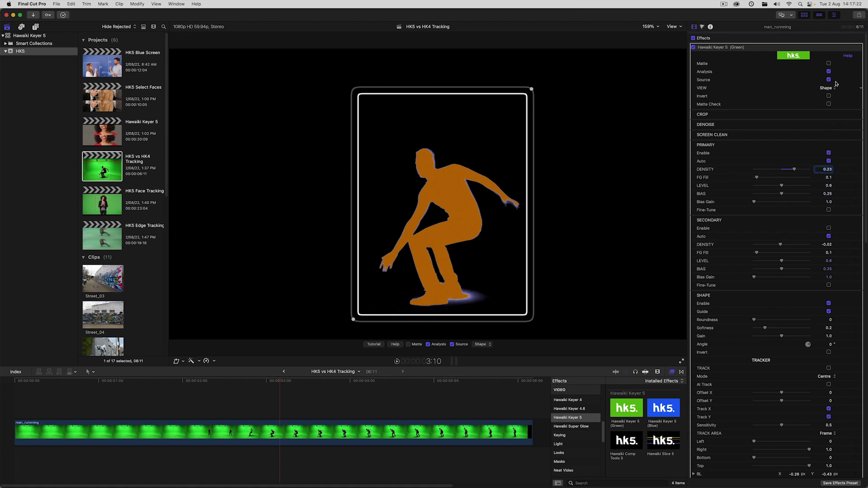
{"action": "left_click", "coordinate": [829, 72]}
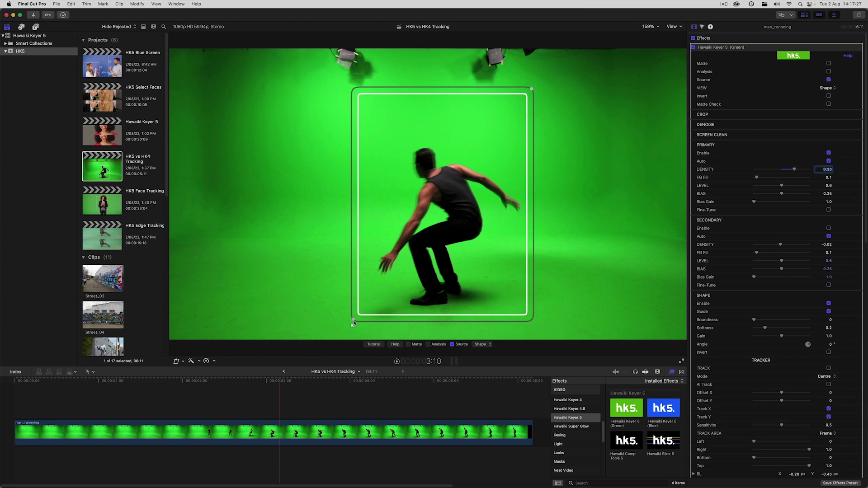
Lower the shape box's top edge, go to 3:19, and turn on tracking with the track-area Top lowered
{"action": "left_click_drag", "start_coordinate": [532, 89], "coordinate": [532, 103]}
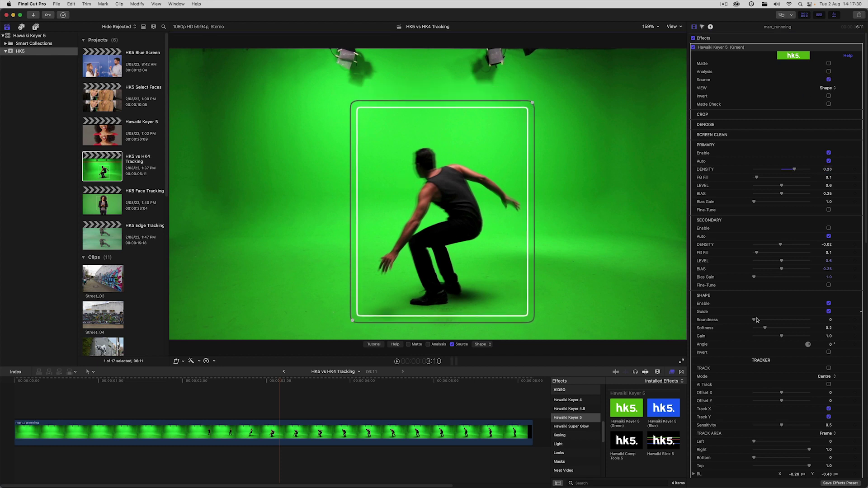
{"action": "scroll", "coordinate": [757, 319], "scroll_direction": "down", "scroll_amount": 8}
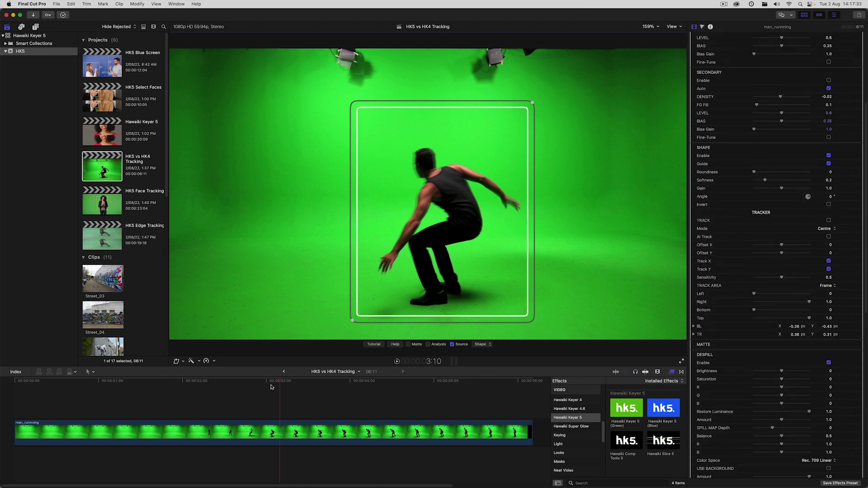
{"action": "mouse_move", "coordinate": [280, 382]}
{"action": "left_mouse_down"}
{"action": "mouse_move", "coordinate": [240, 382]}
{"action": "mouse_move", "coordinate": [292, 382]}
{"action": "left_mouse_up"}
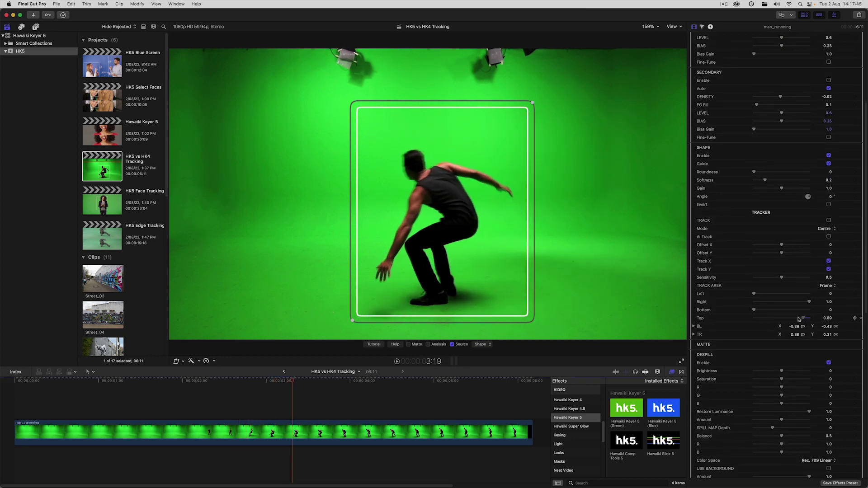
{"action": "left_click_drag", "start_coordinate": [809, 318], "coordinate": [798, 318]}
{"action": "left_click", "coordinate": [829, 220]}
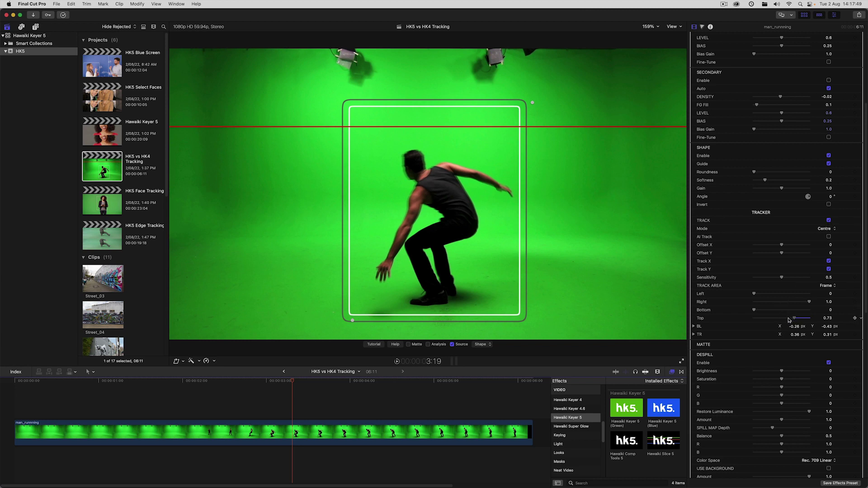
Raise the track Top to 0.82 and shift Offset Y to -0.04, scrubbing to check the runner
{"action": "left_click_drag", "start_coordinate": [789, 320], "coordinate": [799, 318]}
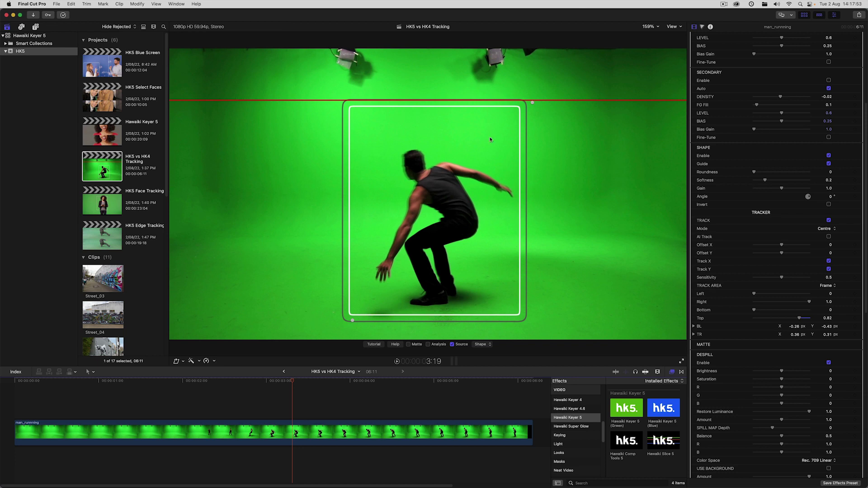
{"action": "left_click_drag", "start_coordinate": [293, 382], "coordinate": [417, 385]}
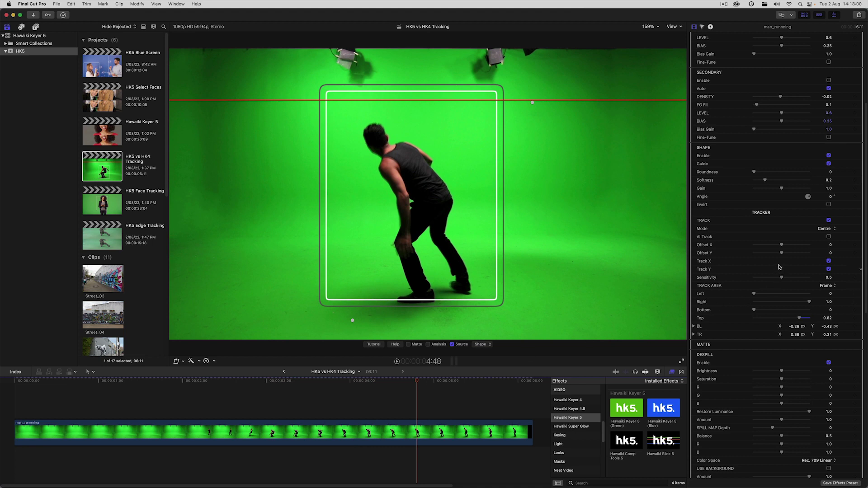
{"action": "left_click_drag", "start_coordinate": [781, 253], "coordinate": [777, 253]}
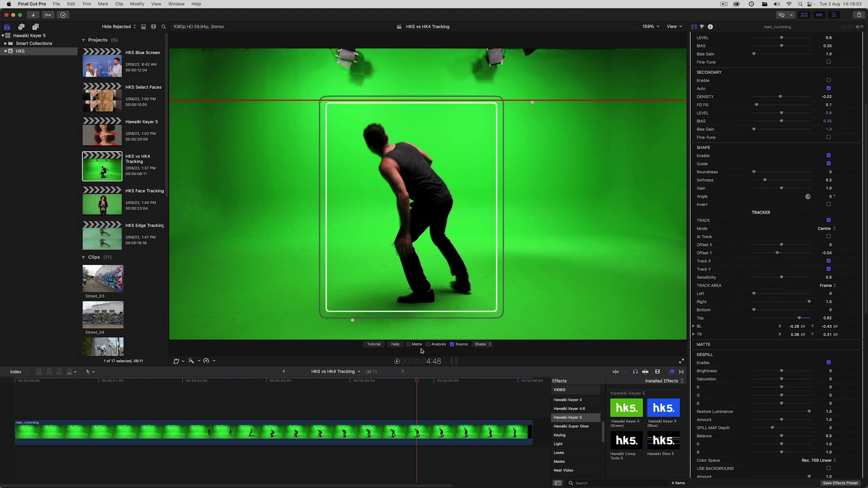
{"action": "left_click_drag", "start_coordinate": [416, 383], "coordinate": [225, 384]}
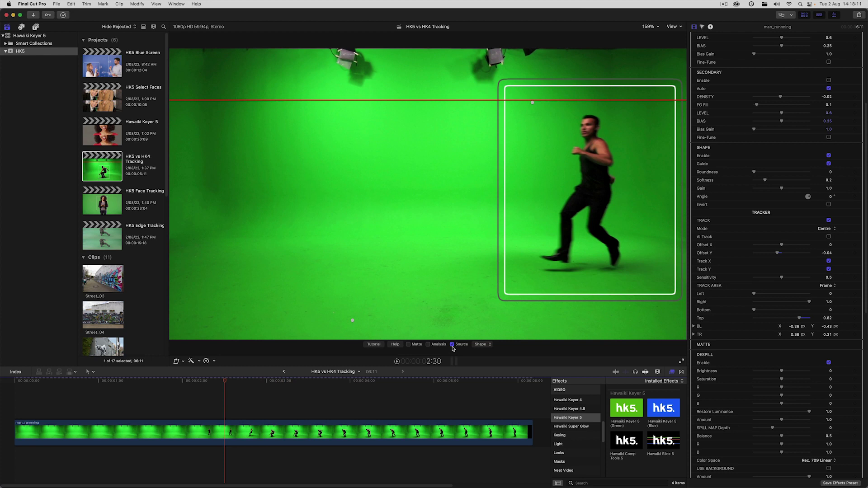
Inspect the runner's matte in the analysis view, then return to the green source view
{"action": "left_click", "coordinate": [433, 345]}
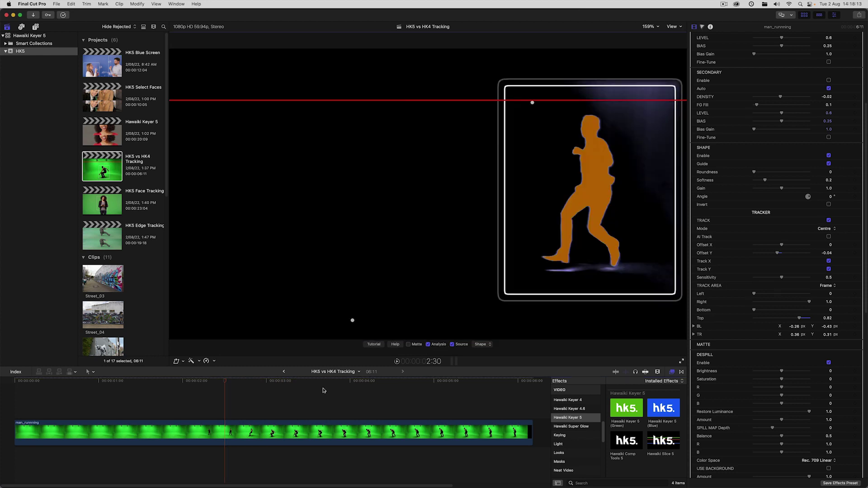
{"action": "mouse_move", "coordinate": [230, 385]}
{"action": "left_mouse_down"}
{"action": "mouse_move", "coordinate": [266, 389]}
{"action": "mouse_move", "coordinate": [246, 389]}
{"action": "left_mouse_up"}
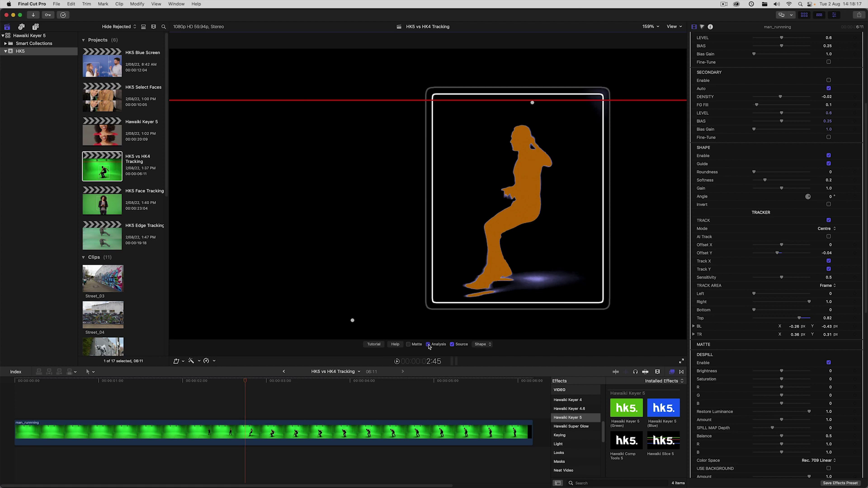
{"action": "left_click", "coordinate": [429, 345]}
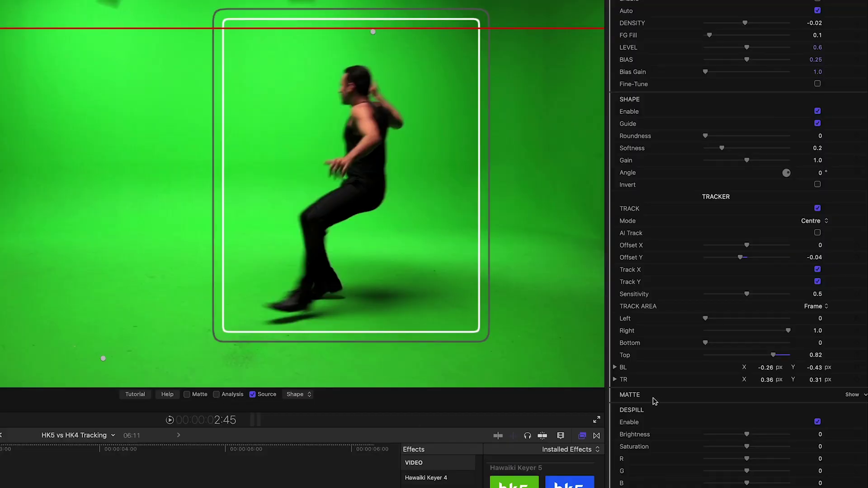
Set Tracker Mode to Edges with scale 0.37 and replay the clip to watch the tracking
{"action": "left_click", "coordinate": [817, 223]}
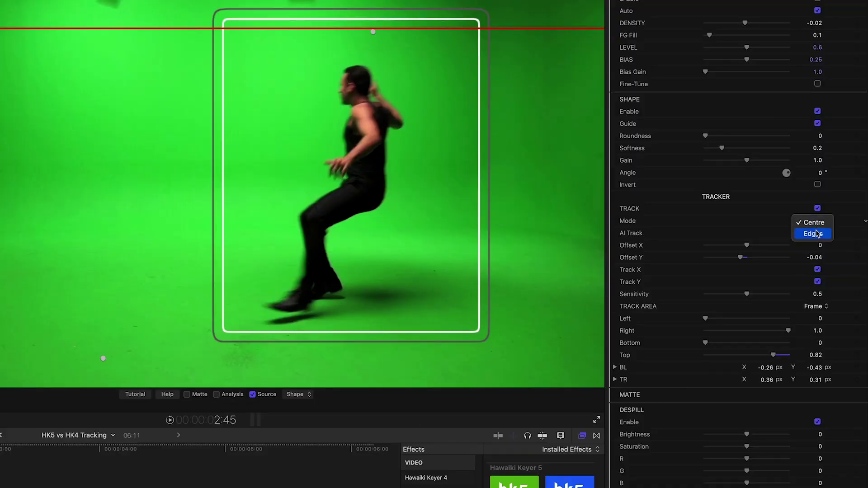
{"action": "left_click", "coordinate": [817, 233]}
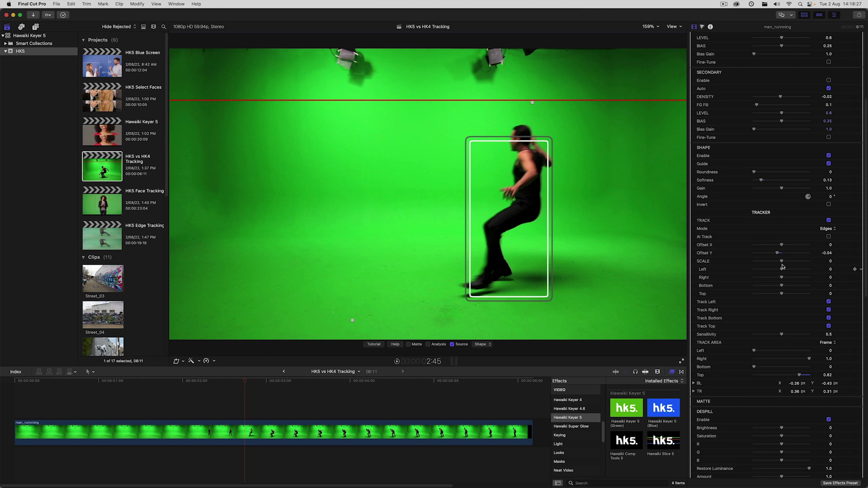
{"action": "left_click_drag", "start_coordinate": [782, 262], "coordinate": [792, 261]}
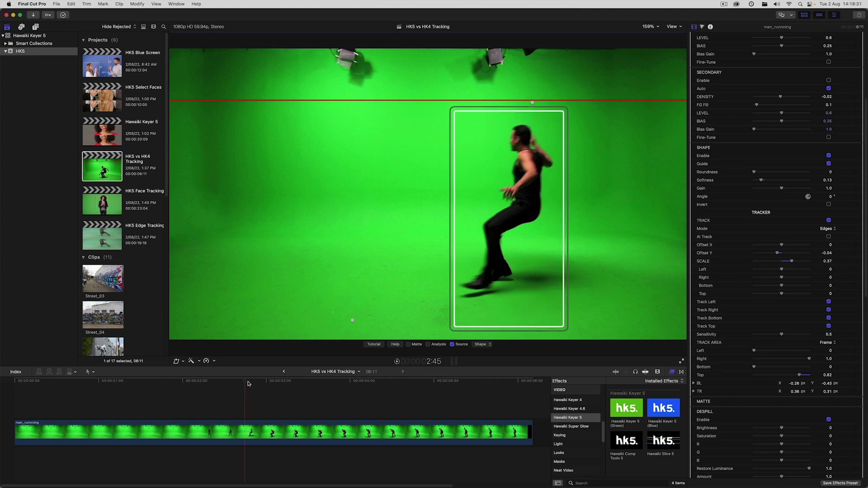
{"action": "left_click_drag", "start_coordinate": [247, 382], "coordinate": [186, 382]}
{"action": "key", "text": "space"}
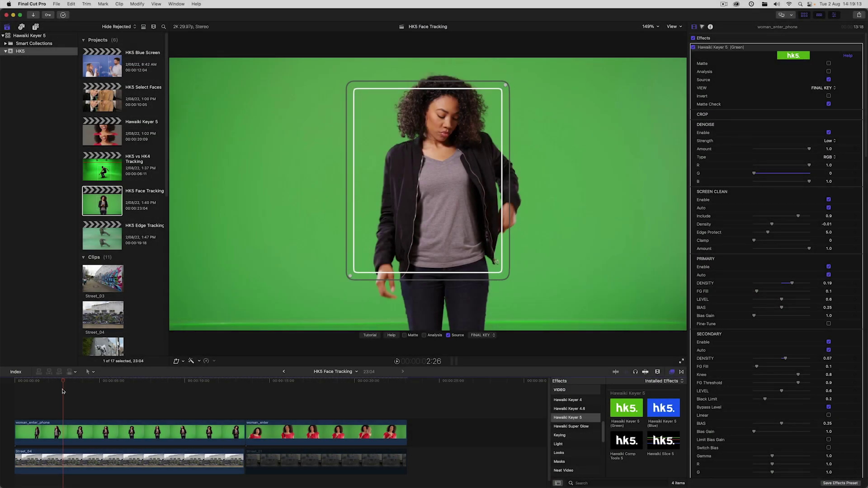
On an earlier frame, resize the shape box to frame the woman, raising its top above her head
{"action": "mouse_move", "coordinate": [66, 383]}
{"action": "left_mouse_down"}
{"action": "mouse_move", "coordinate": [49, 384]}
{"action": "mouse_move", "coordinate": [66, 385]}
{"action": "left_mouse_up"}
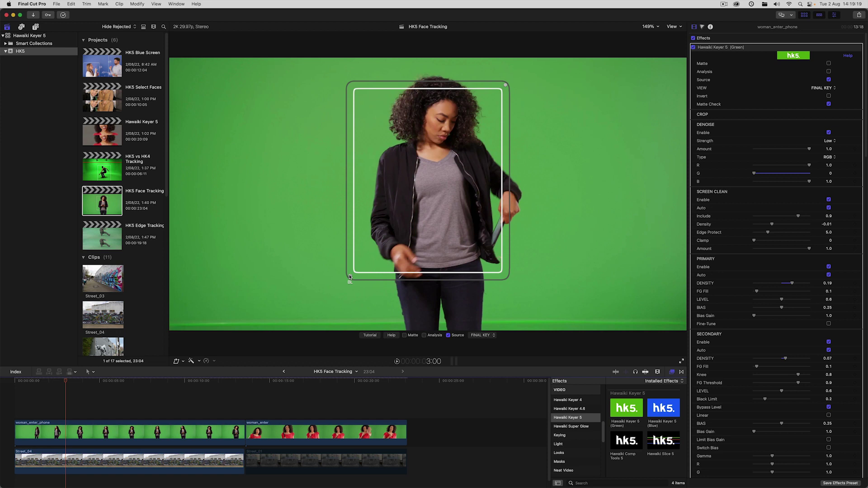
{"action": "left_click_drag", "start_coordinate": [350, 277], "coordinate": [379, 157]}
{"action": "left_click_drag", "start_coordinate": [505, 84], "coordinate": [503, 63]}
{"action": "scroll", "coordinate": [776, 321], "scroll_direction": "down", "scroll_amount": 5}
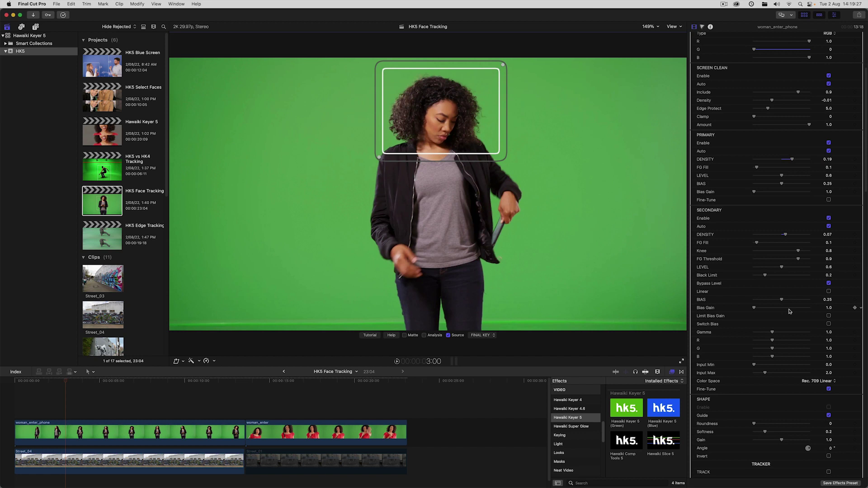
{"action": "scroll", "coordinate": [789, 302], "scroll_direction": "down", "scroll_amount": 6}
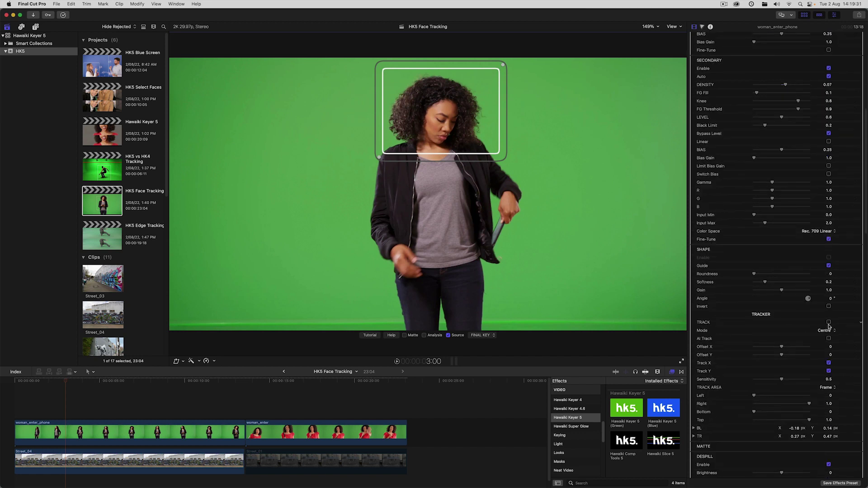
Turn on tracking, set shape softness to 0.11, and leave the track area's Bottom at 0
{"action": "left_click", "coordinate": [829, 323]}
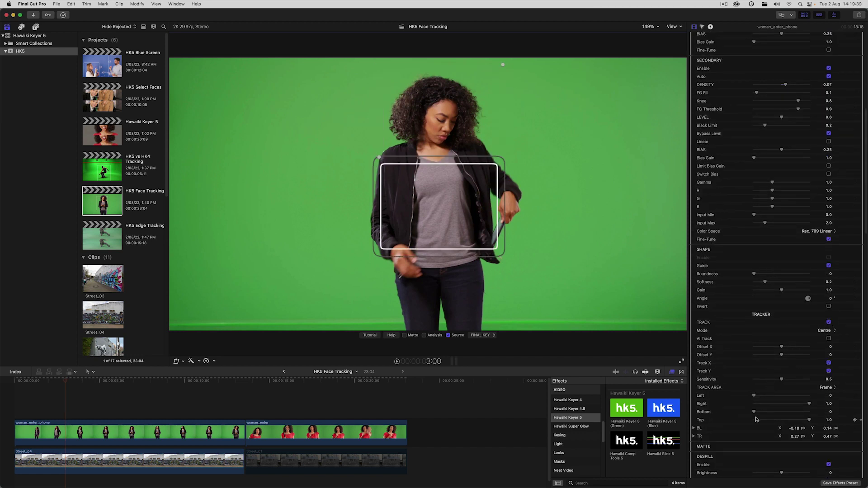
{"action": "left_click_drag", "start_coordinate": [754, 413], "coordinate": [791, 405]}
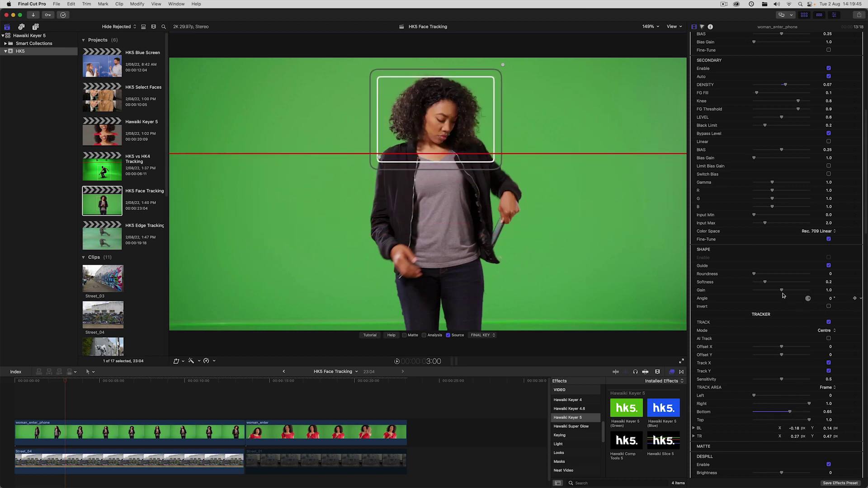
{"action": "left_click_drag", "start_coordinate": [765, 283], "coordinate": [760, 283]}
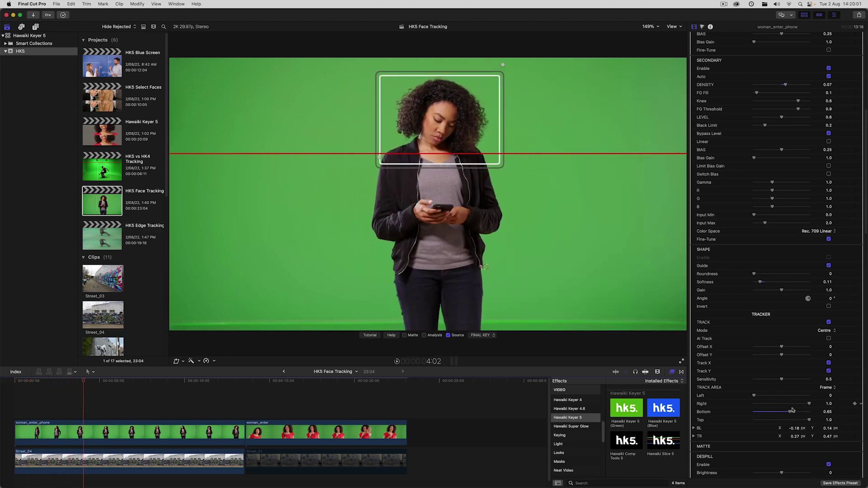
{"action": "left_click_drag", "start_coordinate": [790, 413], "coordinate": [745, 415]}
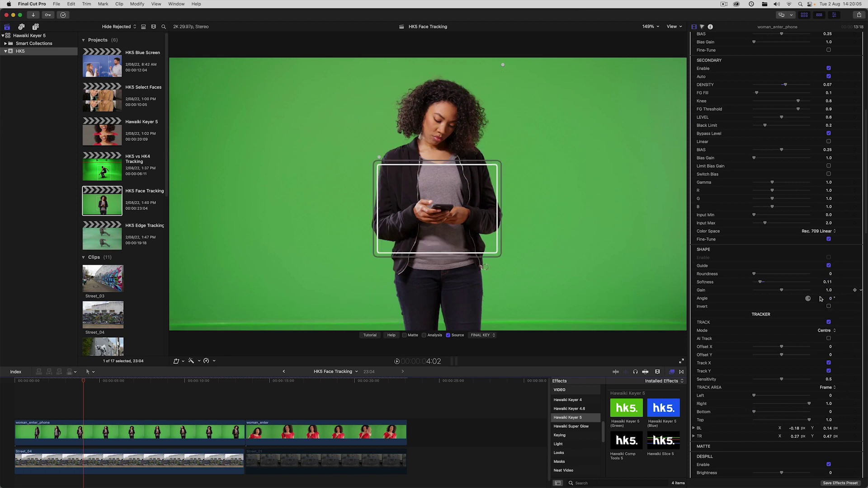
{"action": "scroll", "coordinate": [812, 307], "scroll_direction": "up", "scroll_amount": 1}
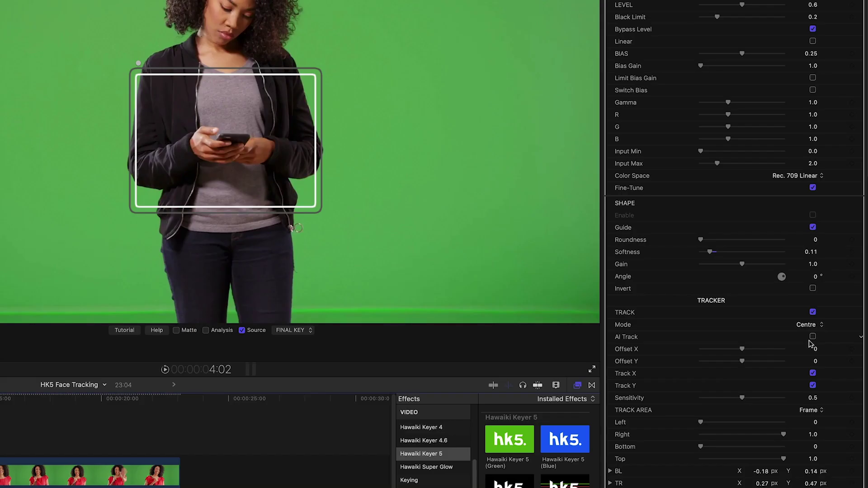
Enable AI Track with Faces as the target and scrub back to confirm the box follows her face
{"action": "left_click", "coordinate": [813, 337]}
{"action": "left_click", "coordinate": [810, 349]}
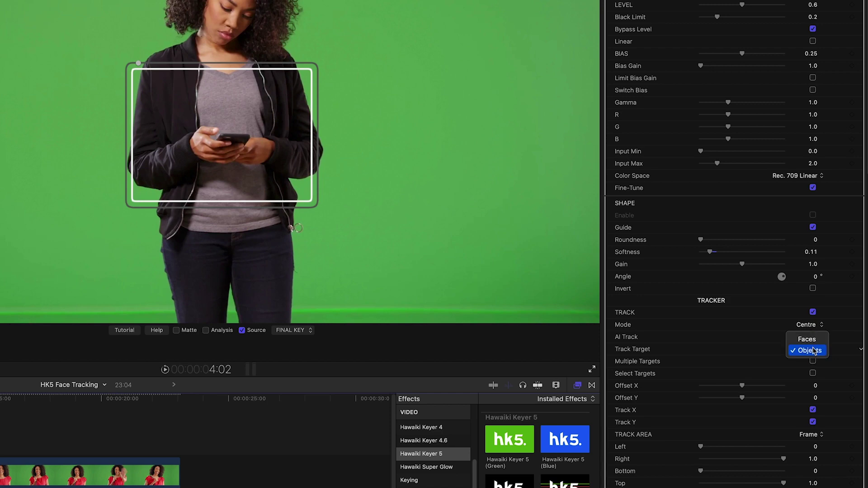
{"action": "left_click", "coordinate": [807, 340]}
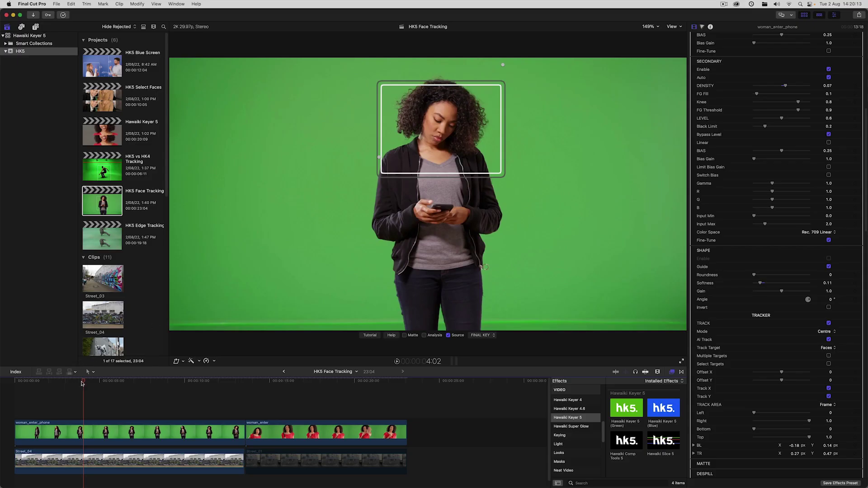
{"action": "left_click_drag", "start_coordinate": [83, 382], "coordinate": [61, 380]}
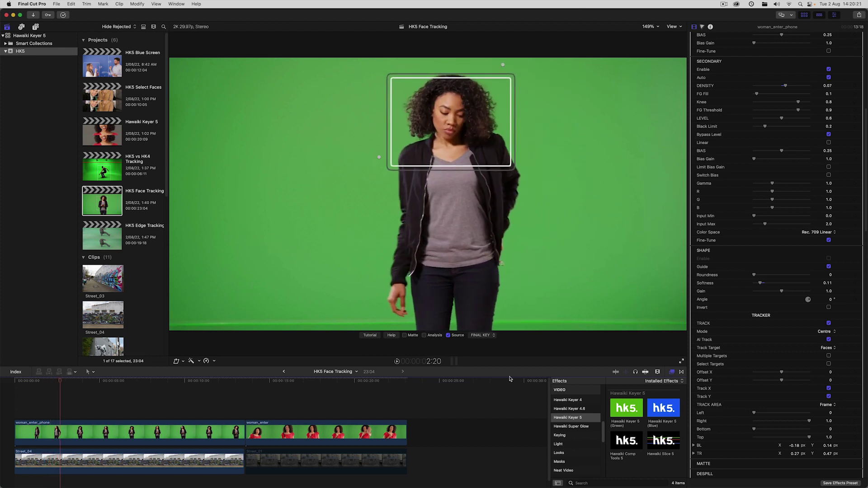
{"action": "scroll", "coordinate": [779, 404], "scroll_direction": "down", "scroll_amount": 3}
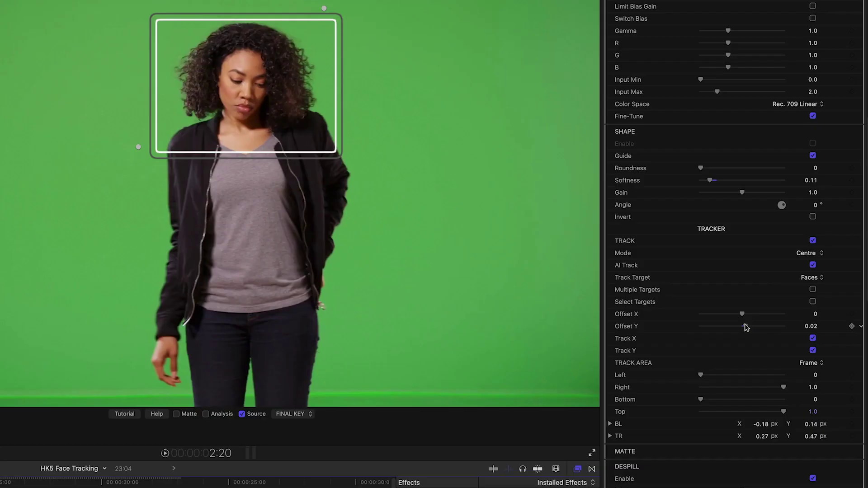
Set tracker Offset Y to 0.02, switch to Edges mode, and scale the face box up to 1.0
{"action": "left_click", "coordinate": [784, 356]}
{"action": "left_click", "coordinate": [814, 257]}
{"action": "left_click", "coordinate": [809, 266]}
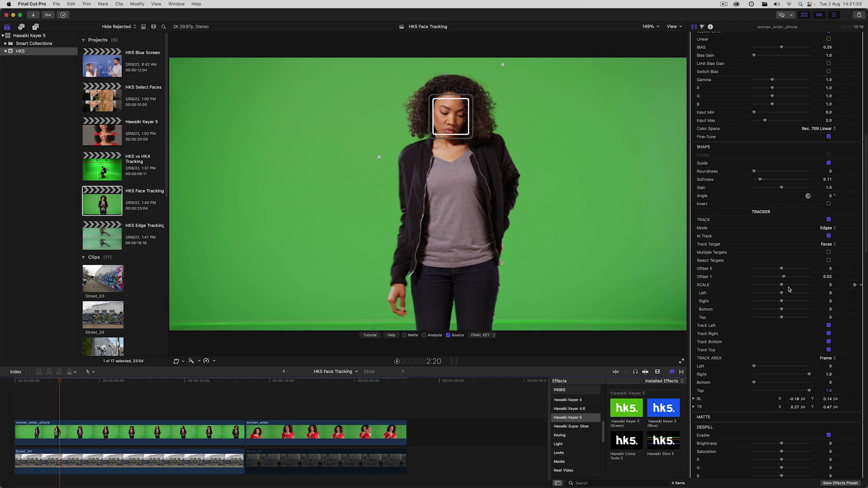
{"action": "mouse_move", "coordinate": [783, 287]}
{"action": "left_mouse_down"}
{"action": "mouse_move", "coordinate": [810, 286]}
{"action": "mouse_move", "coordinate": [792, 294]}
{"action": "left_mouse_up"}
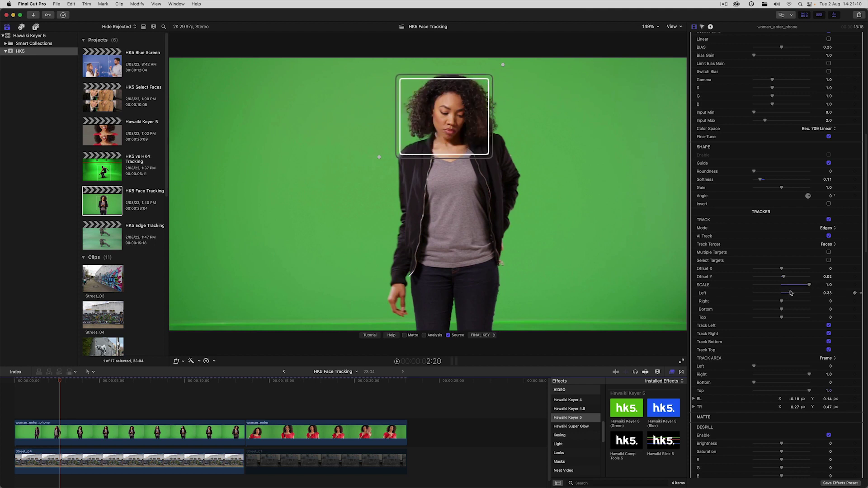
Lower softness slightly, widen the face box fully right to 1.0, and scrub the clip to check tracking
{"action": "left_click_drag", "start_coordinate": [759, 182], "coordinate": [758, 182]}
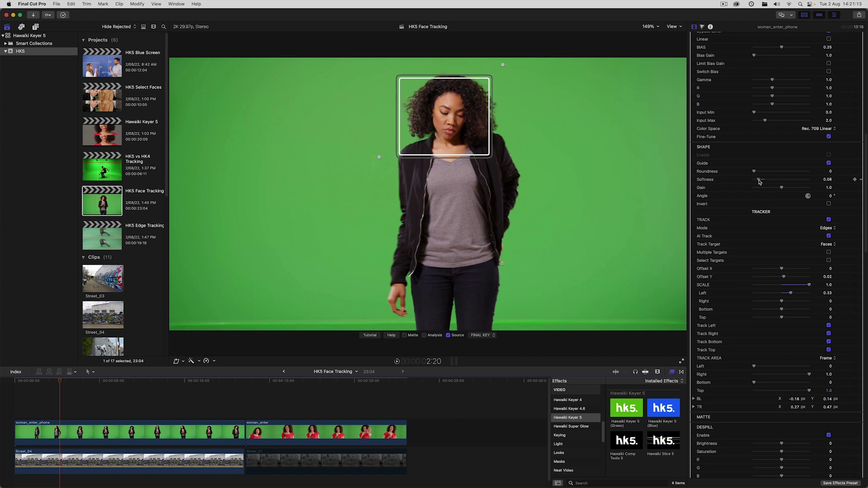
{"action": "left_click_drag", "start_coordinate": [782, 302], "coordinate": [789, 317]}
{"action": "left_click_drag", "start_coordinate": [59, 381], "coordinate": [28, 382]}
{"action": "mouse_move", "coordinate": [792, 302]}
{"action": "left_mouse_down"}
{"action": "mouse_move", "coordinate": [810, 302]}
{"action": "mouse_move", "coordinate": [794, 309]}
{"action": "left_mouse_up"}
{"action": "left_click_drag", "start_coordinate": [30, 384], "coordinate": [83, 384]}
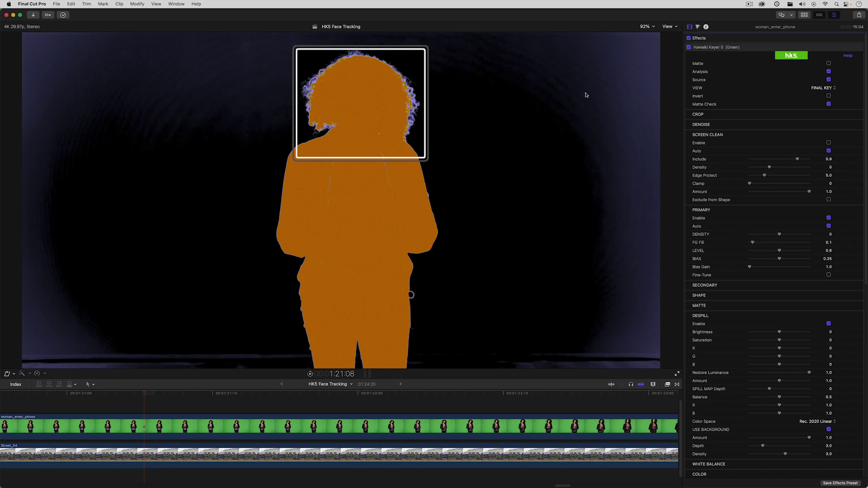
{"action": "left_click", "coordinate": [829, 143]}
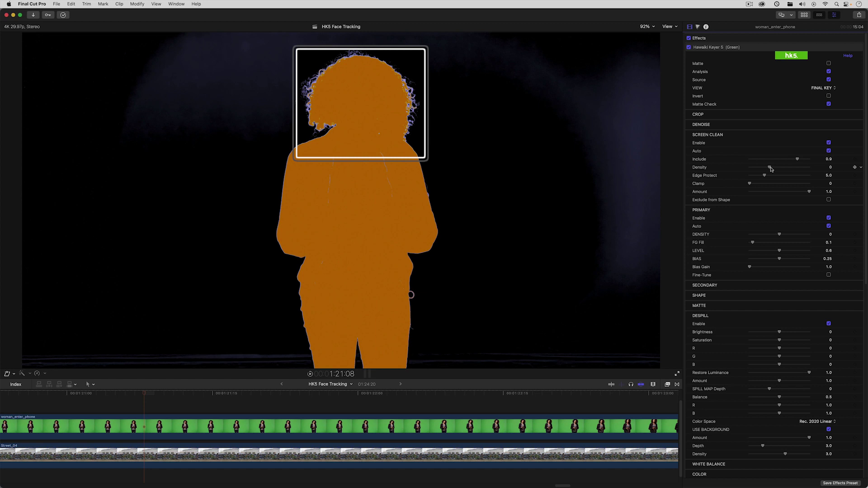
{"action": "left_click_drag", "start_coordinate": [771, 169], "coordinate": [776, 169]}
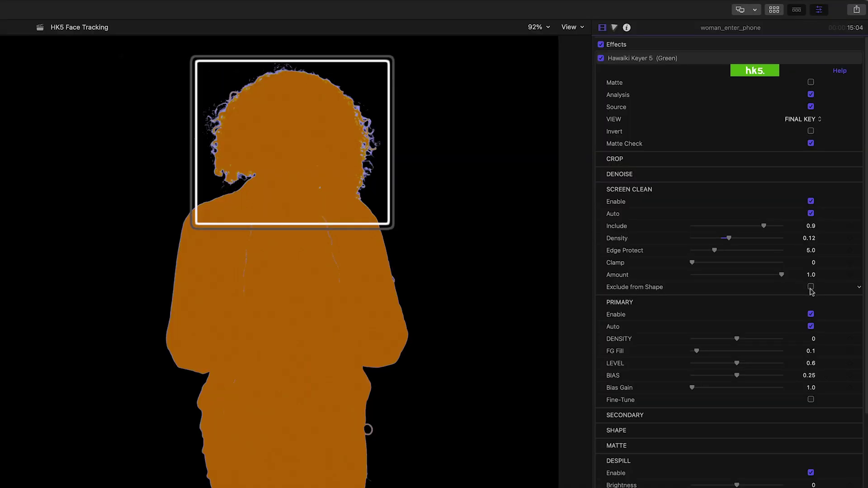
{"action": "left_click", "coordinate": [811, 288]}
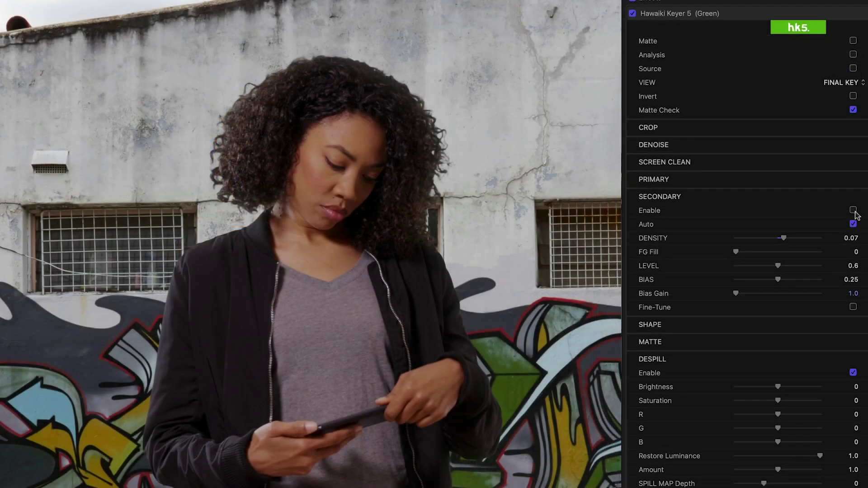
{"action": "left_click", "coordinate": [853, 211]}
{"action": "left_click", "coordinate": [854, 210]}
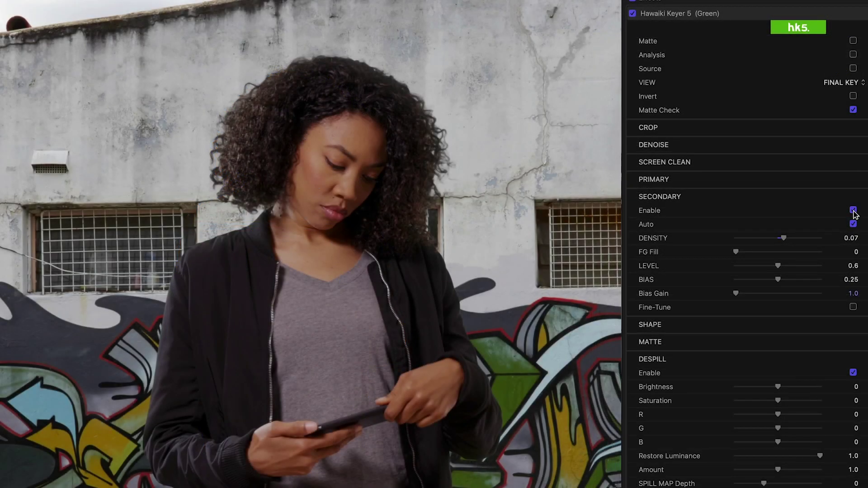
{"action": "left_click", "coordinate": [853, 210]}
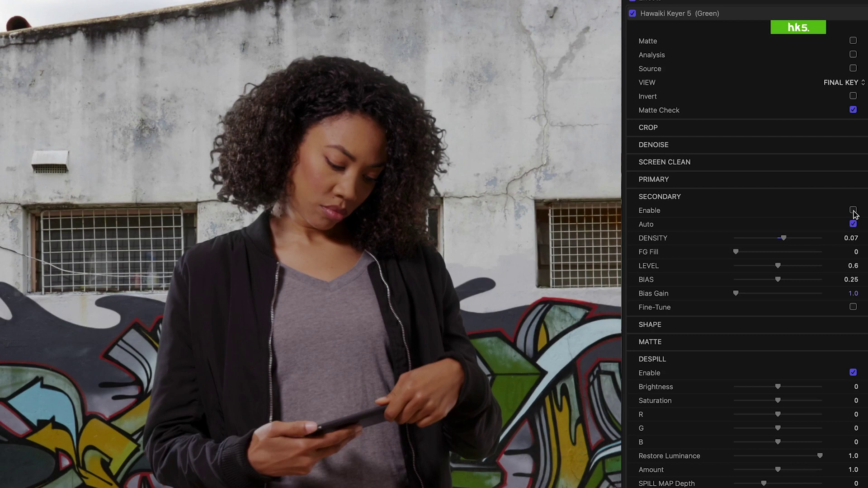
{"action": "left_click", "coordinate": [853, 211]}
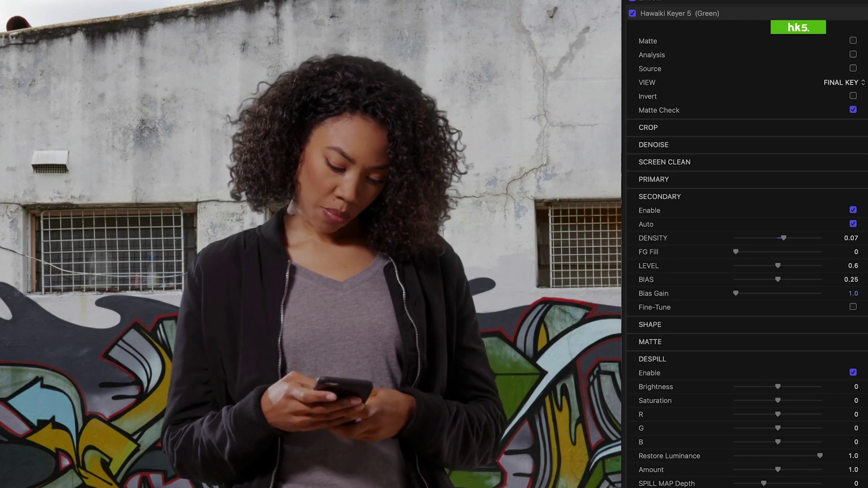
{"action": "left_click", "coordinate": [853, 211]}
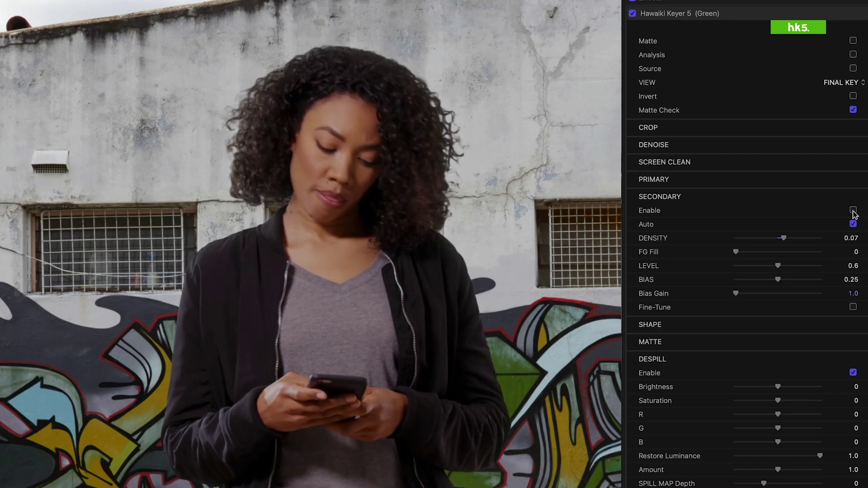
{"action": "left_click", "coordinate": [854, 211]}
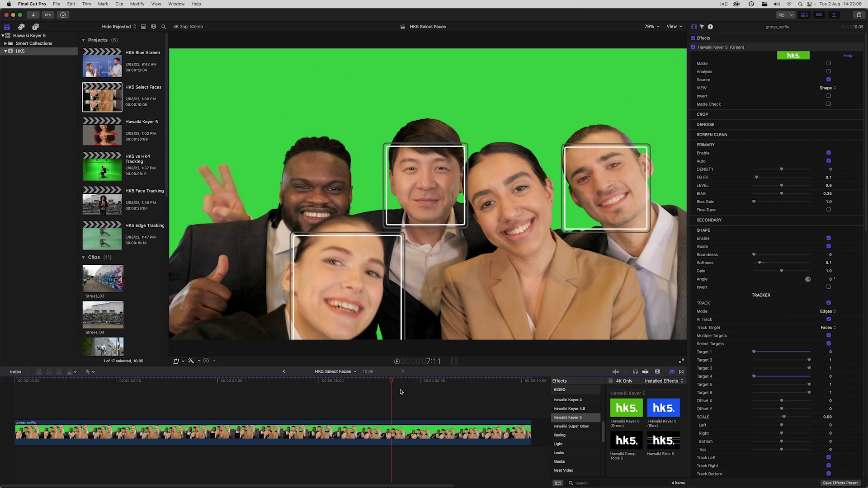
On the group selfie clip, set Target 1 to 1 and Target 4 to 0, then scrub back
{"action": "left_click_drag", "start_coordinate": [391, 381], "coordinate": [277, 384]}
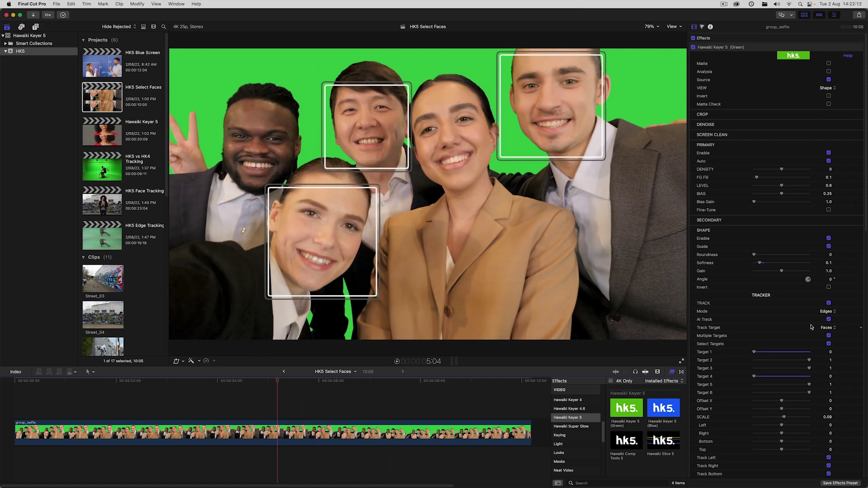
{"action": "left_click", "coordinate": [350, 442]}
{"action": "scroll", "coordinate": [828, 365], "scroll_direction": "down", "scroll_amount": 3}
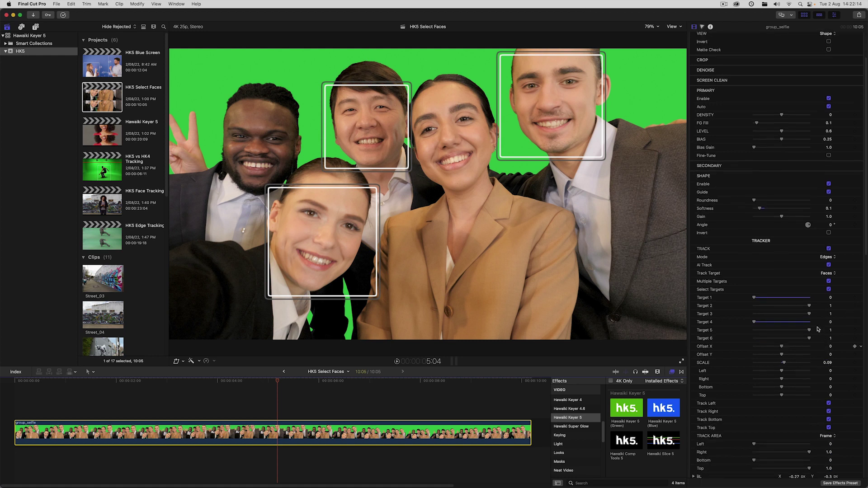
{"action": "left_click_drag", "start_coordinate": [760, 299], "coordinate": [810, 324]}
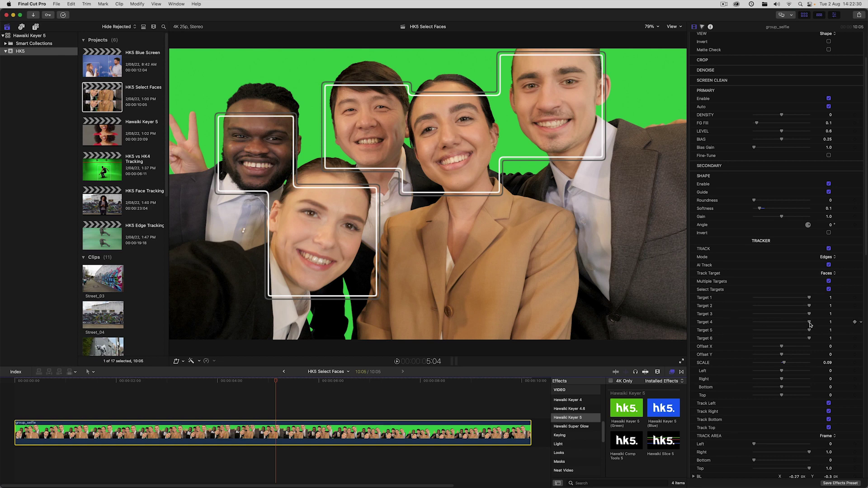
{"action": "left_click_drag", "start_coordinate": [810, 323], "coordinate": [752, 324]}
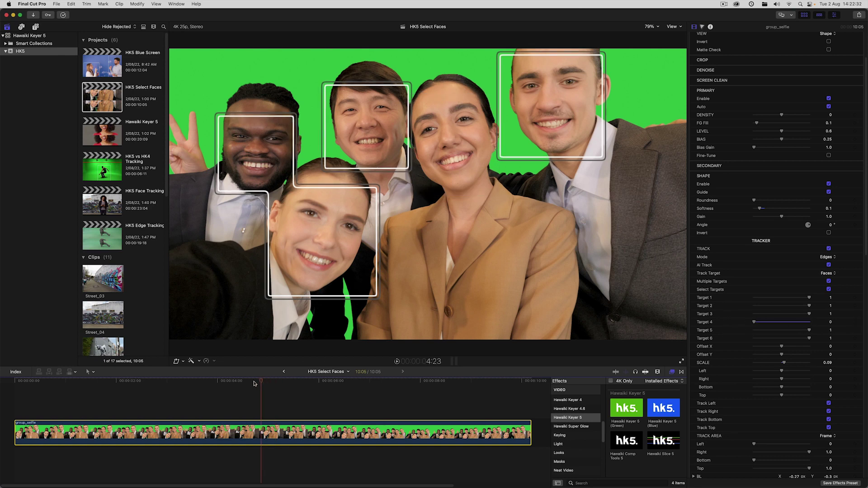
{"action": "left_click_drag", "start_coordinate": [273, 380], "coordinate": [181, 378]}
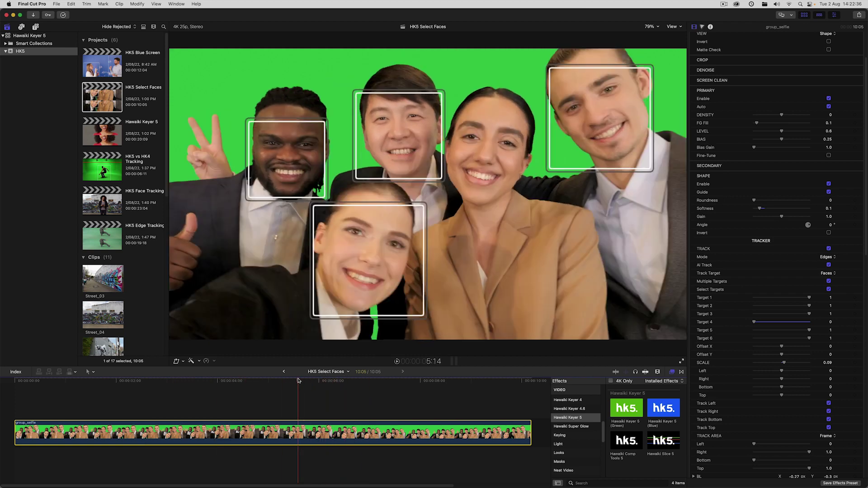
Turn off Multiple Targets, pick the single face to track, and extend its box above the head
{"action": "left_click", "coordinate": [829, 281]}
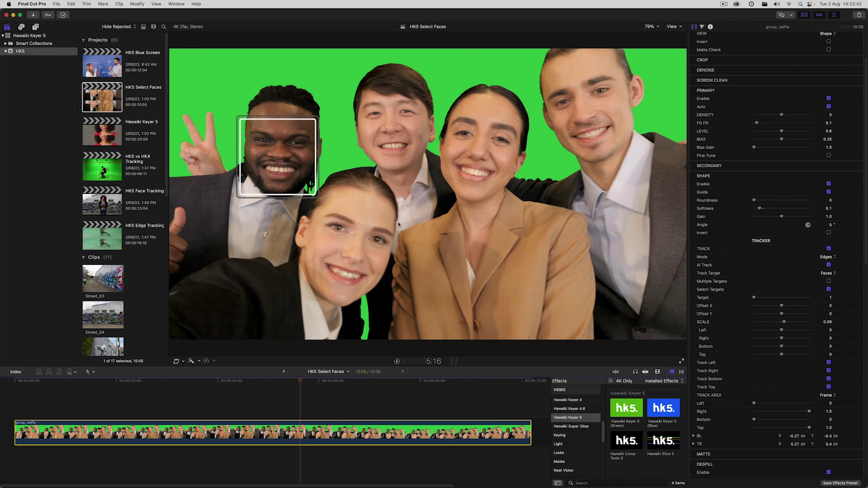
{"action": "left_click_drag", "start_coordinate": [754, 298], "coordinate": [795, 324]}
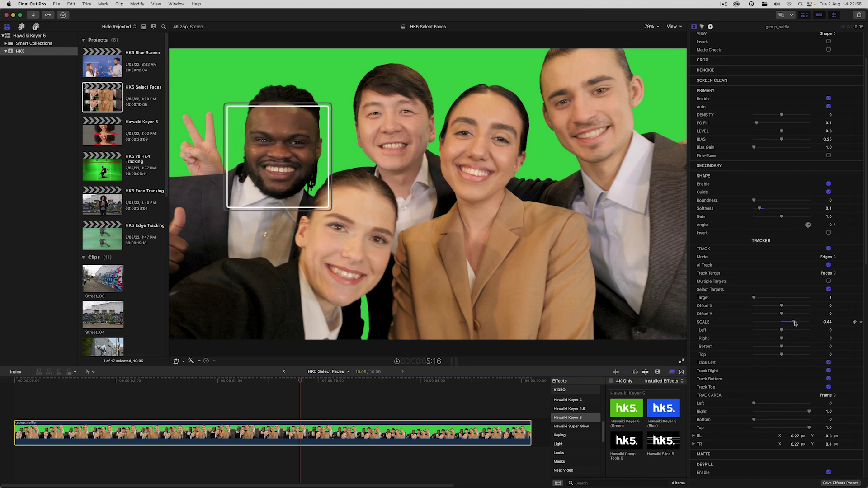
{"action": "left_click_drag", "start_coordinate": [782, 354], "coordinate": [796, 354]}
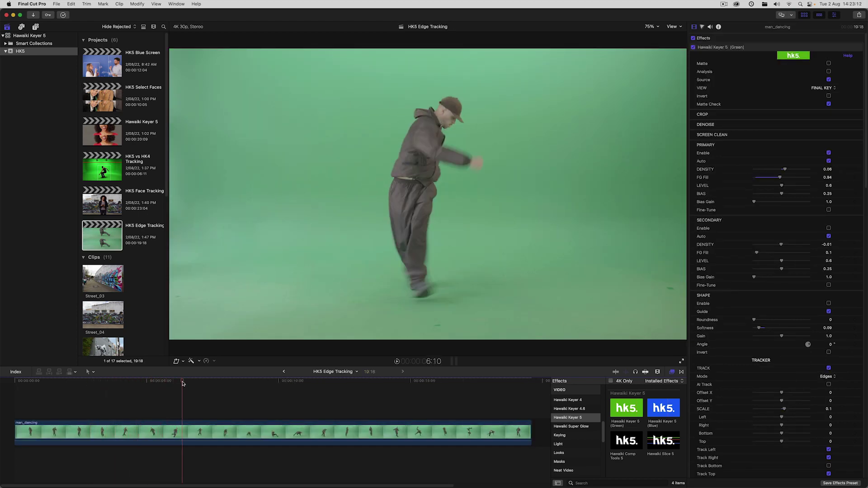
Enable the edge-tracked shape mask around the dancer, checking it in the analysis matte view
{"action": "left_click", "coordinate": [205, 383]}
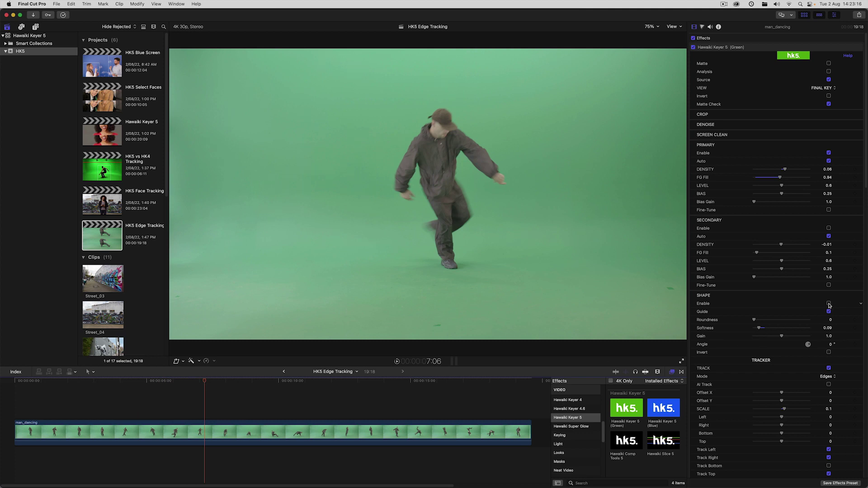
{"action": "left_click", "coordinate": [829, 72]}
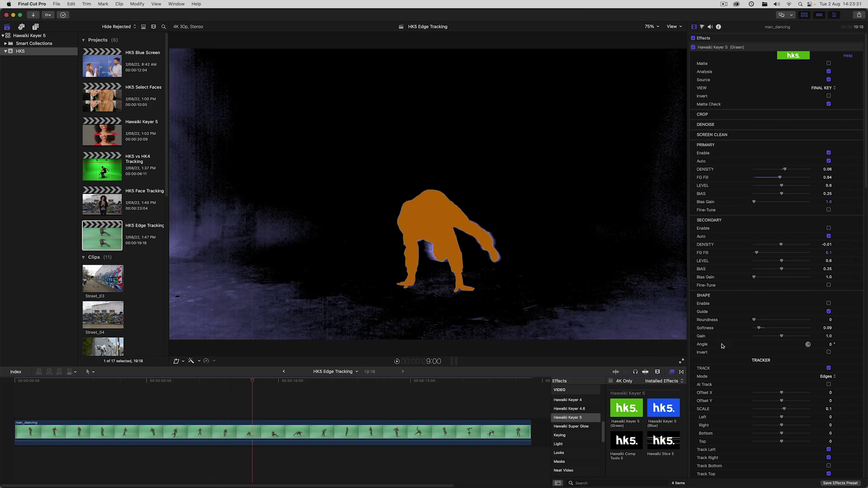
{"action": "left_click", "coordinate": [829, 304]}
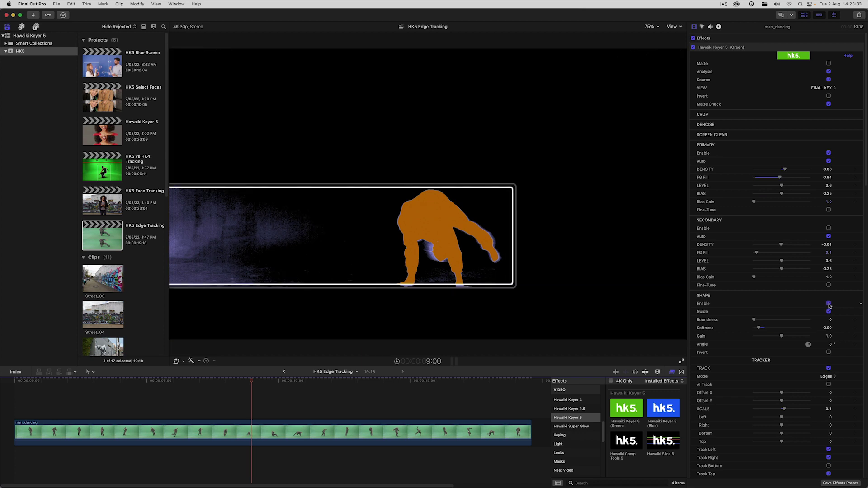
{"action": "left_click", "coordinate": [829, 71]}
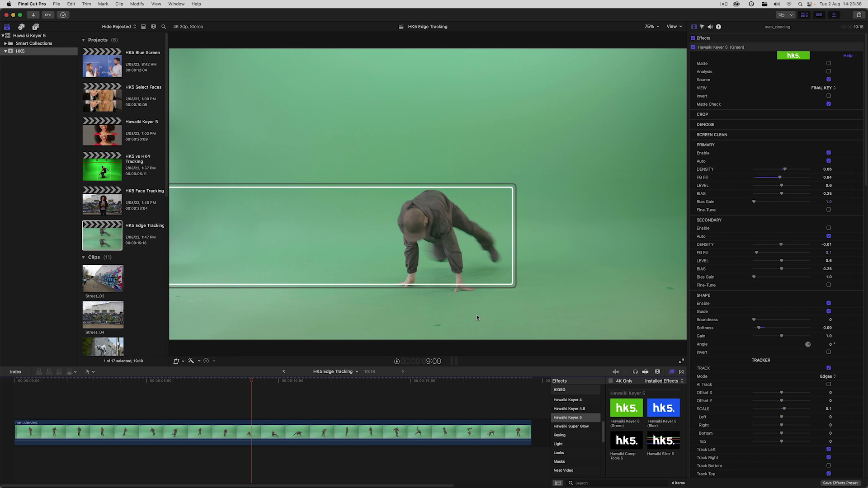
Scale up the tracked shape box, set sensitivity to 0.5, and crop the track area from the left
{"action": "left_click_drag", "start_coordinate": [199, 381], "coordinate": [167, 382]}
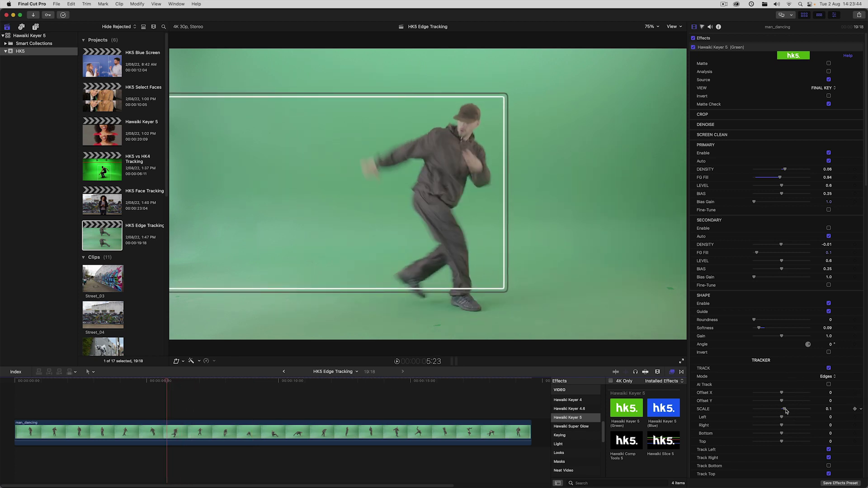
{"action": "left_click_drag", "start_coordinate": [785, 409], "coordinate": [789, 409]}
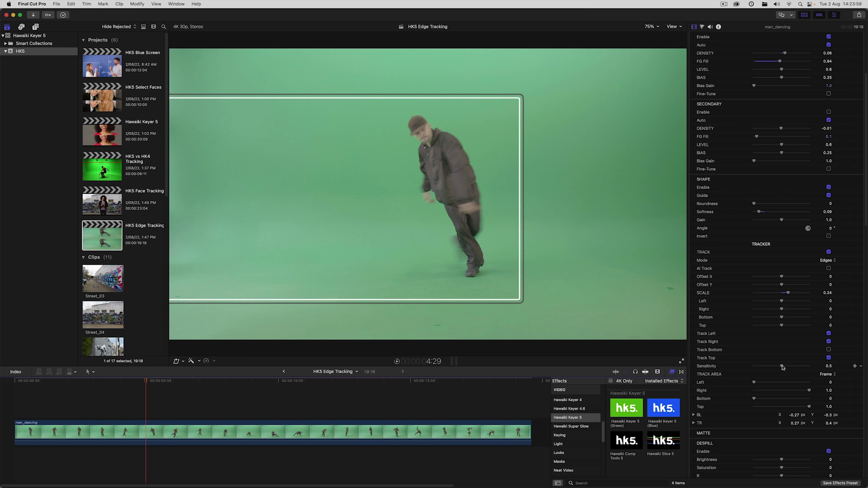
{"action": "left_click_drag", "start_coordinate": [783, 366], "coordinate": [775, 366]}
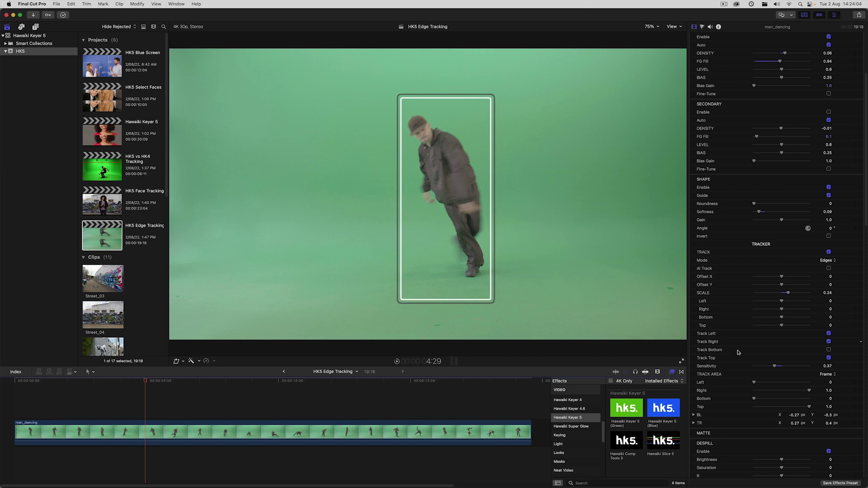
{"action": "left_click", "coordinate": [827, 366]}
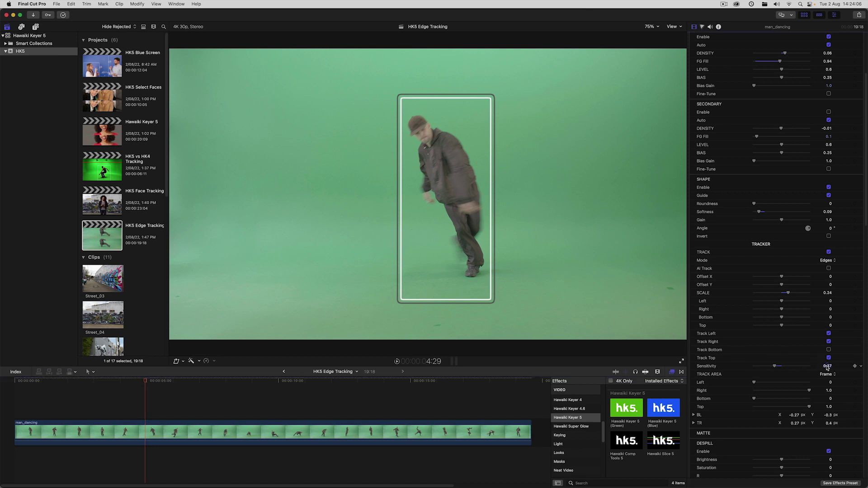
{"action": "type", "text": "0.5"}
{"action": "key", "text": "Return"}
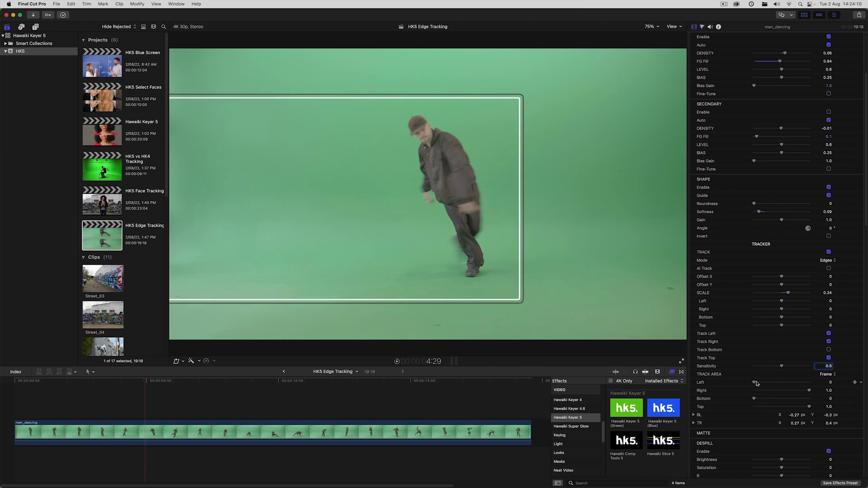
{"action": "left_click_drag", "start_coordinate": [754, 383], "coordinate": [760, 384]}
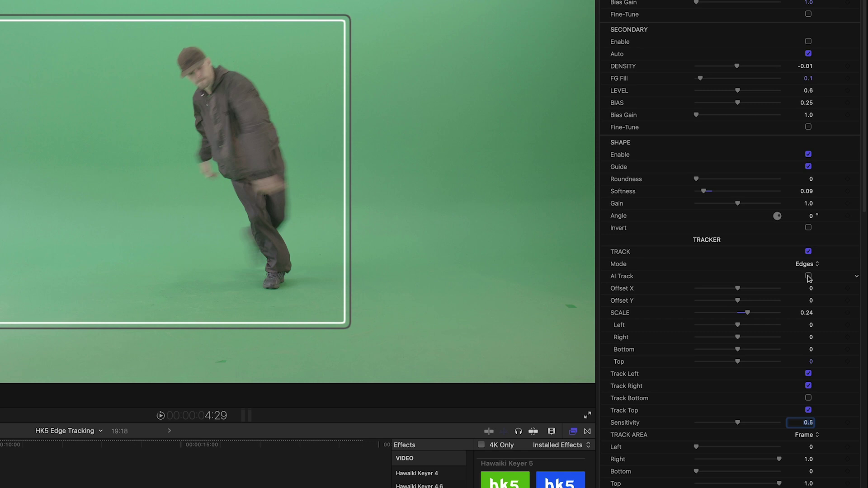
Switch the dancing clip to AI object tracking, disable the shape mask, and raise primary density
{"action": "left_click", "coordinate": [808, 276]}
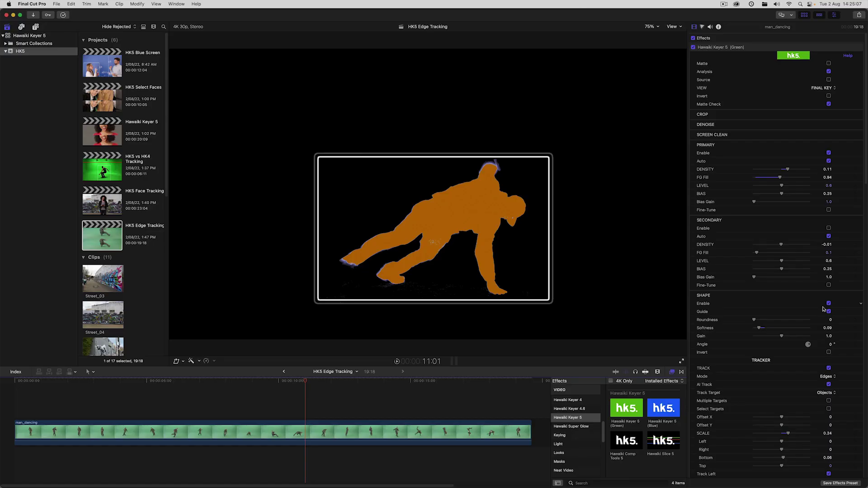
{"action": "left_click", "coordinate": [829, 304]}
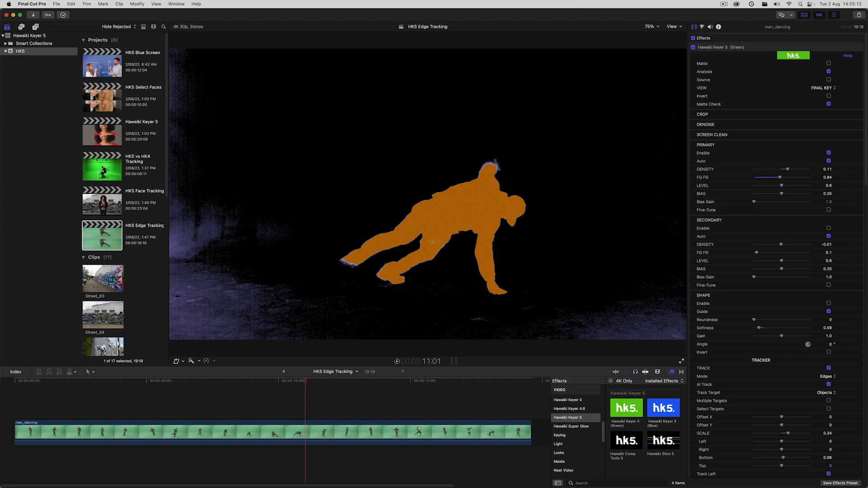
{"action": "mouse_move", "coordinate": [793, 172]}
{"action": "left_mouse_down"}
{"action": "mouse_move", "coordinate": [809, 172]}
{"action": "mouse_move", "coordinate": [784, 172]}
{"action": "left_mouse_up"}
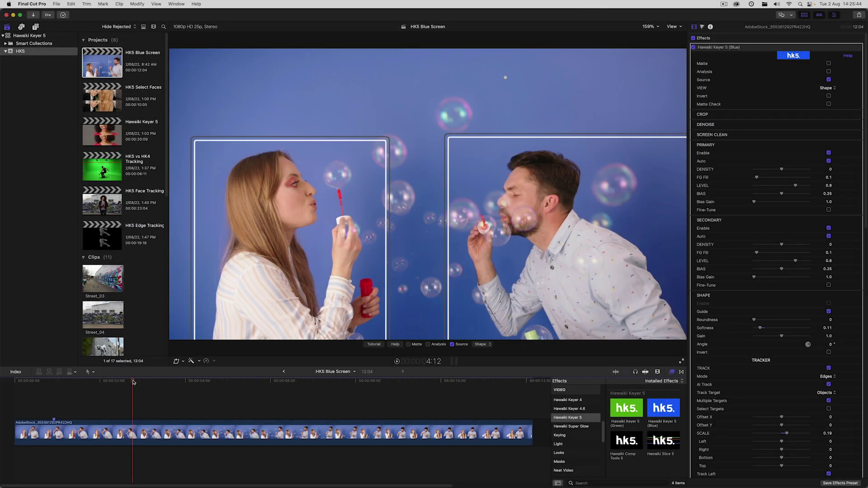
Enable Select Targets on the bubble-blowing clip and test tracking with Target 1 off
{"action": "left_click_drag", "start_coordinate": [133, 382], "coordinate": [238, 386]}
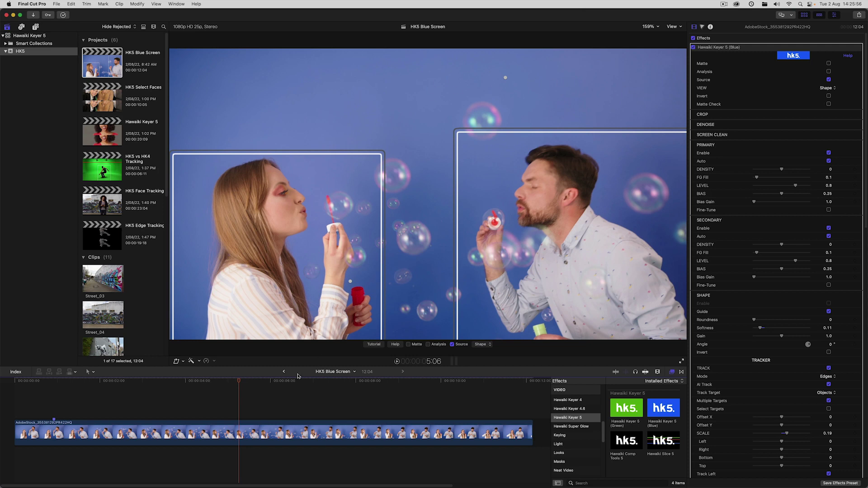
{"action": "left_click_drag", "start_coordinate": [243, 383], "coordinate": [479, 393]}
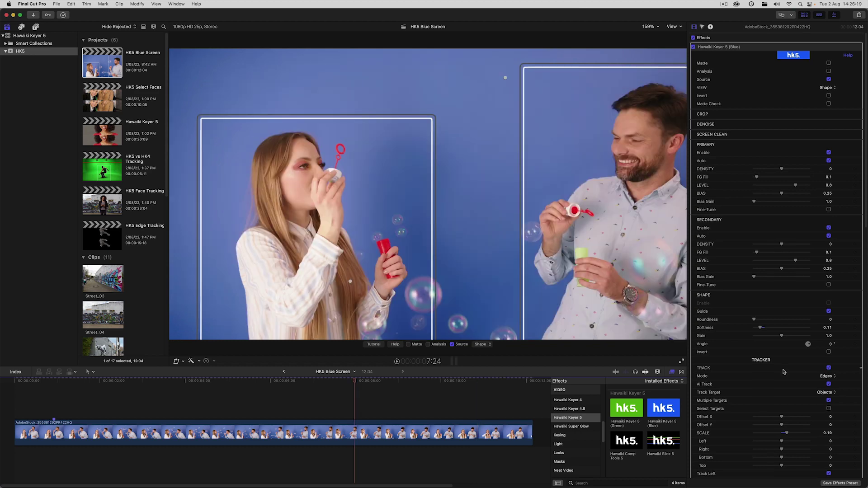
{"action": "scroll", "coordinate": [781, 371], "scroll_direction": "down", "scroll_amount": 5}
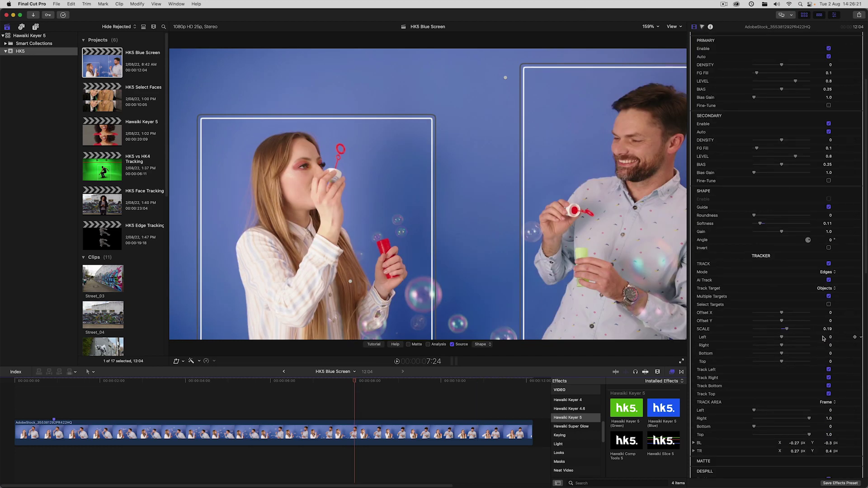
{"action": "left_click", "coordinate": [829, 305]}
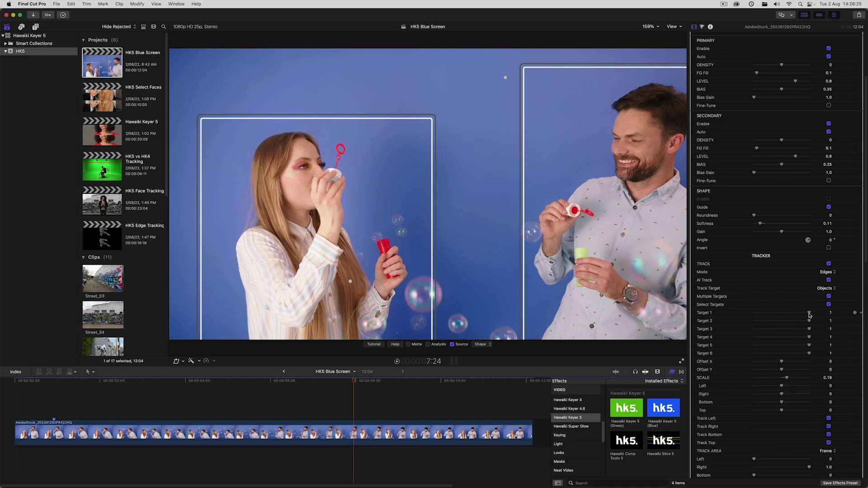
{"action": "left_click_drag", "start_coordinate": [809, 314], "coordinate": [695, 317]}
{"action": "mouse_move", "coordinate": [352, 382]}
{"action": "left_mouse_down"}
{"action": "mouse_move", "coordinate": [403, 383]}
{"action": "mouse_move", "coordinate": [312, 386]}
{"action": "left_mouse_up"}
Turn Target 1 back on and disable Multiple Targets so only one target is tracked
{"action": "left_click", "coordinate": [808, 312]}
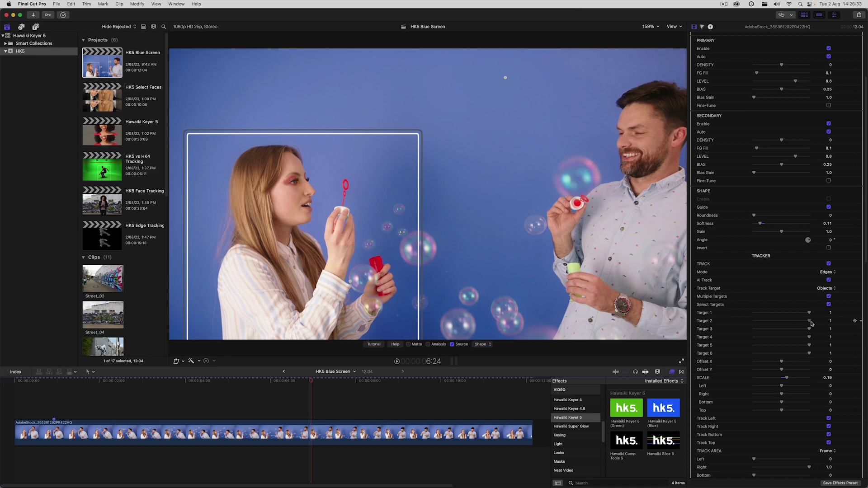
{"action": "left_click", "coordinate": [828, 296]}
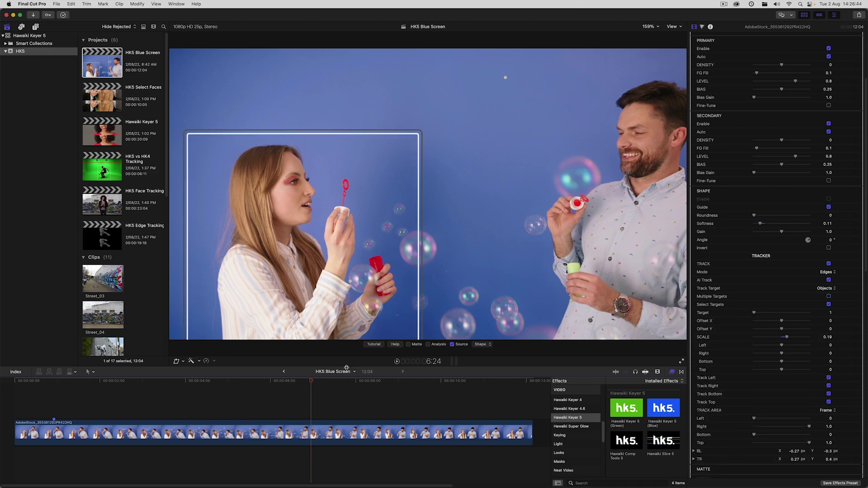
{"action": "left_click_drag", "start_coordinate": [313, 382], "coordinate": [273, 373]}
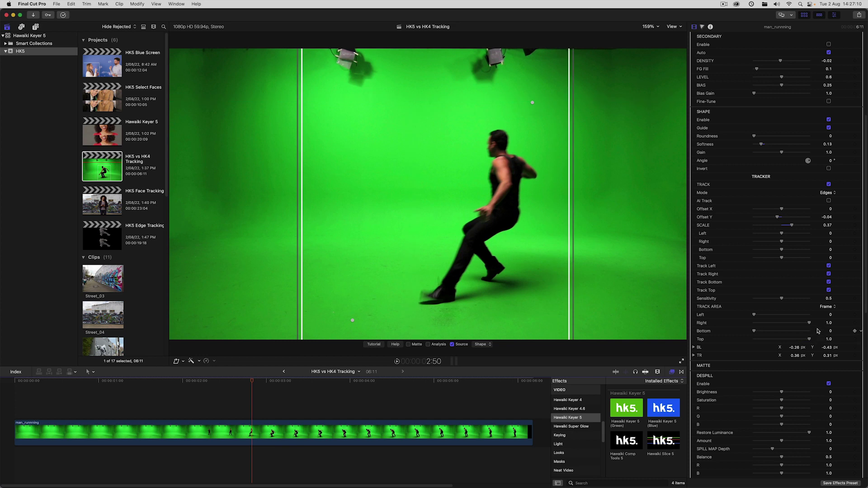
In the analysis view, enable the keyer's crop with Right at 1.0, then return to source view
{"action": "scroll", "coordinate": [813, 312], "scroll_direction": "up", "scroll_amount": 5}
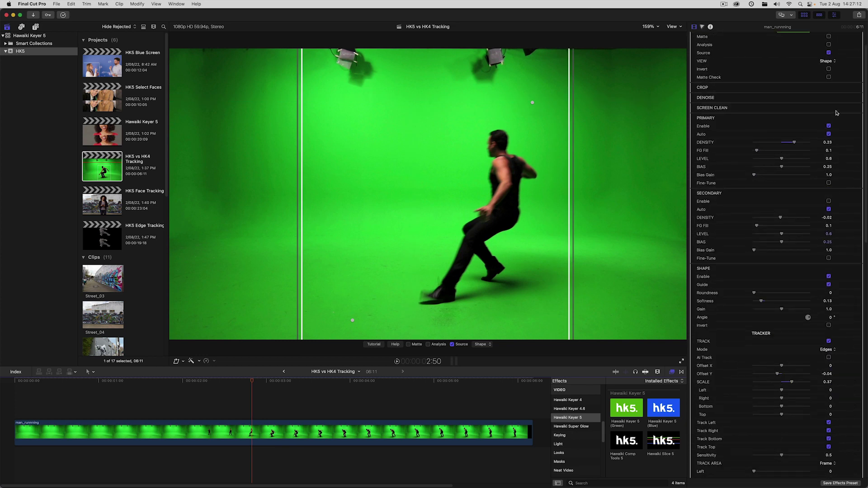
{"action": "scroll", "coordinate": [823, 83], "scroll_direction": "up", "scroll_amount": 3}
{"action": "left_click", "coordinate": [829, 71]}
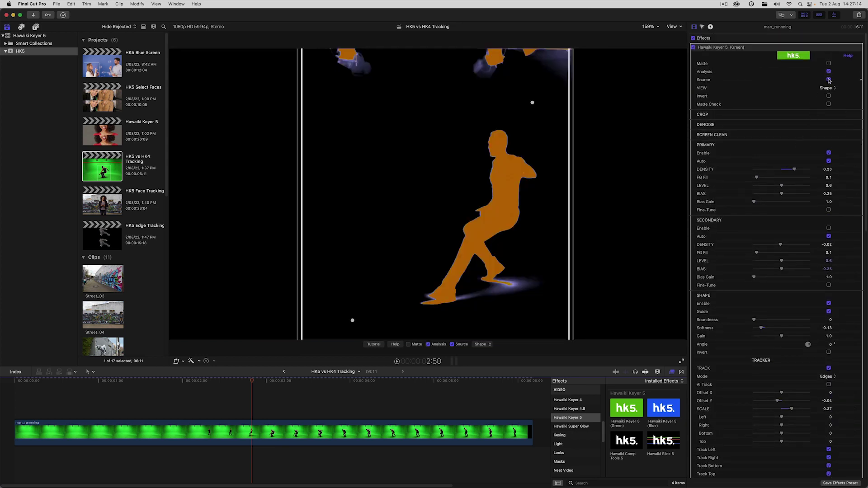
{"action": "left_click", "coordinate": [852, 115]}
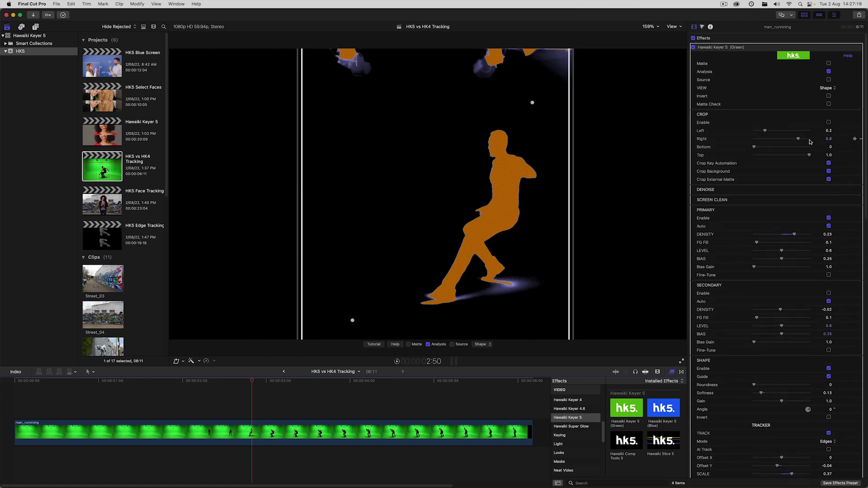
{"action": "mouse_move", "coordinate": [803, 139]}
{"action": "left_mouse_down"}
{"action": "mouse_move", "coordinate": [814, 139]}
{"action": "mouse_move", "coordinate": [788, 156]}
{"action": "mouse_move", "coordinate": [801, 155]}
{"action": "left_mouse_up"}
{"action": "left_click", "coordinate": [829, 122]}
{"action": "left_click", "coordinate": [829, 80]}
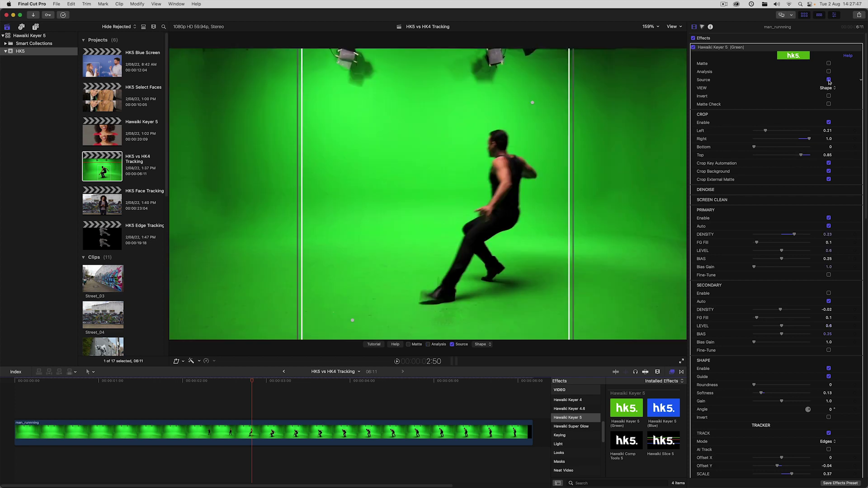
{"action": "scroll", "coordinate": [782, 294], "scroll_direction": "down", "scroll_amount": 10}
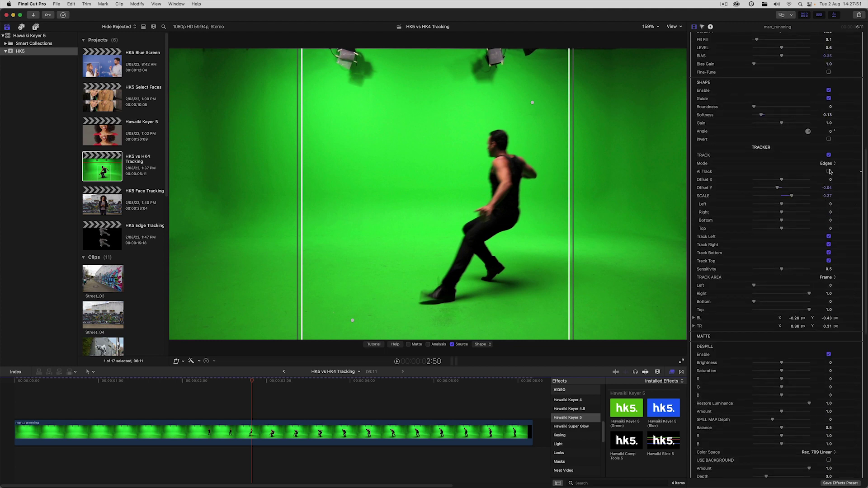
Limit the tracker's track area to Crop and scrub the running man to check it
{"action": "left_click", "coordinate": [826, 280]}
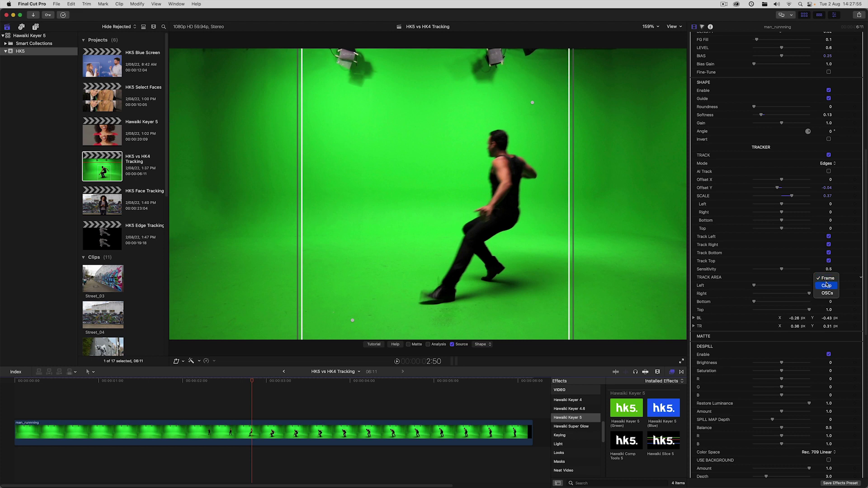
{"action": "left_click", "coordinate": [826, 286]}
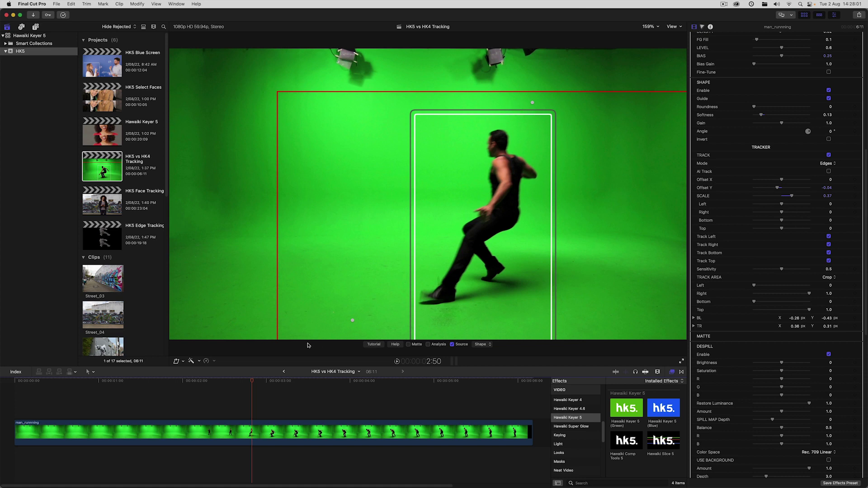
{"action": "left_click_drag", "start_coordinate": [252, 381], "coordinate": [445, 392]}
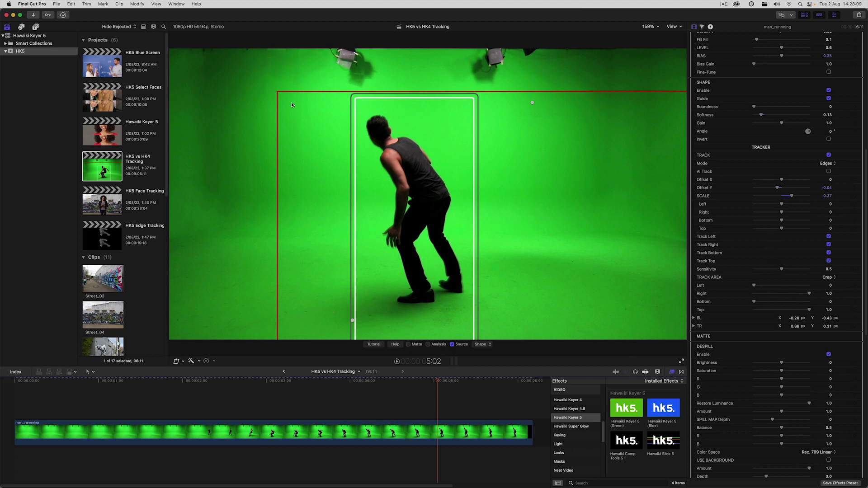
{"action": "left_click", "coordinate": [362, 380]}
{"action": "left_click_drag", "start_coordinate": [754, 286], "coordinate": [759, 286]}
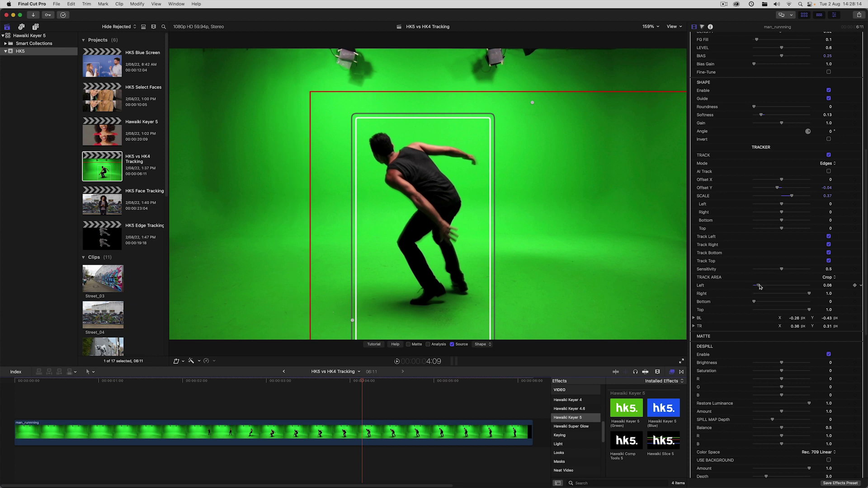
{"action": "left_click_drag", "start_coordinate": [361, 381], "coordinate": [286, 380]}
Set the crop Left to about 0.33 and Top to 0.8, then open the keyer's help
{"action": "left_click", "coordinate": [294, 432]}
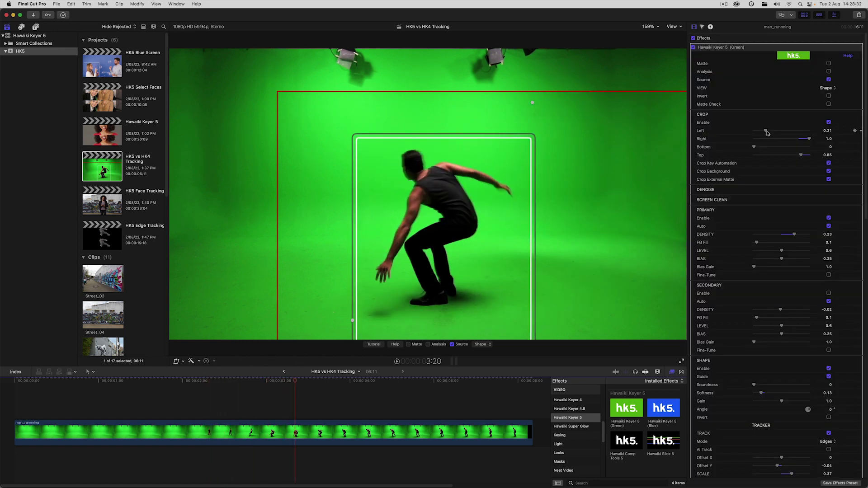
{"action": "left_click", "coordinate": [769, 131]}
{"action": "left_click_drag", "start_coordinate": [770, 132], "coordinate": [774, 131]}
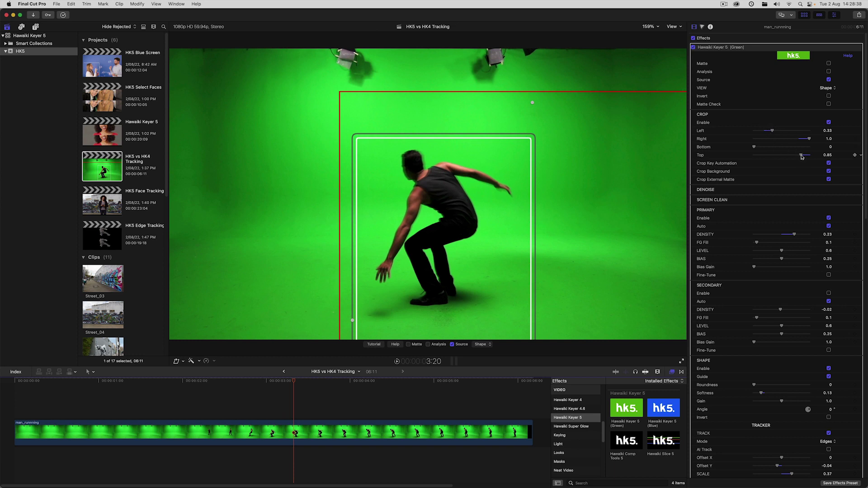
{"action": "left_click_drag", "start_coordinate": [802, 155], "coordinate": [798, 156]}
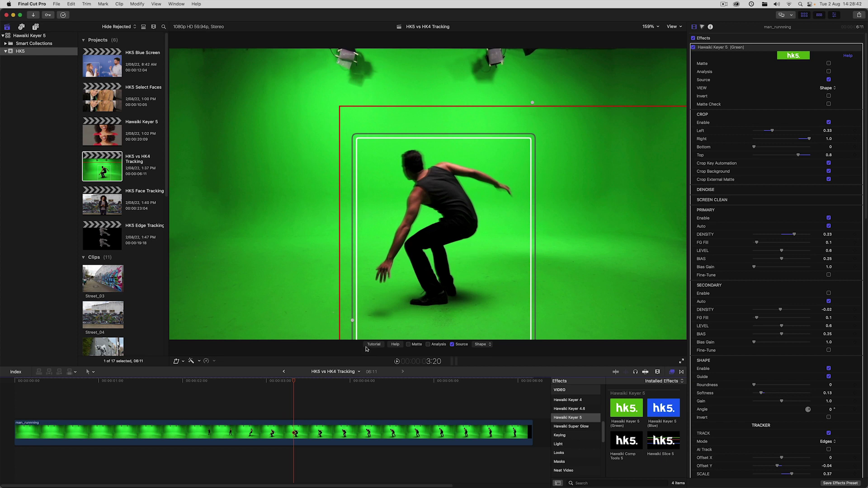
{"action": "left_click_drag", "start_coordinate": [295, 382], "coordinate": [360, 378]}
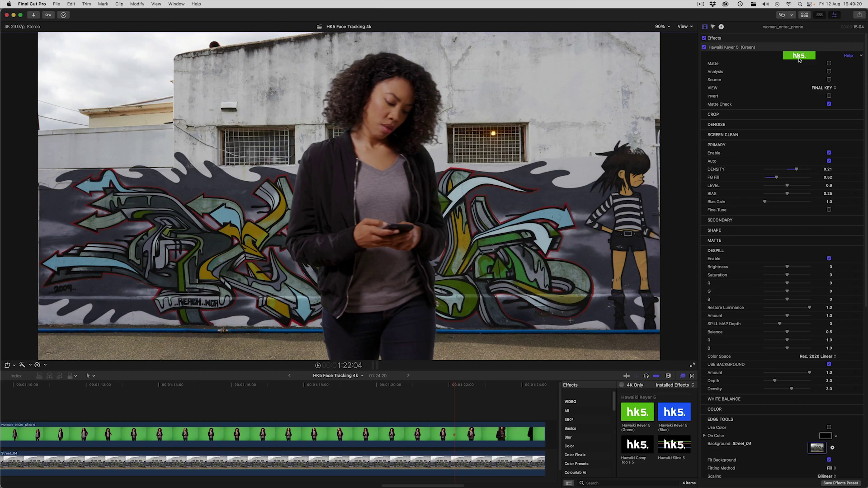
{"action": "left_click", "coordinate": [799, 60]}
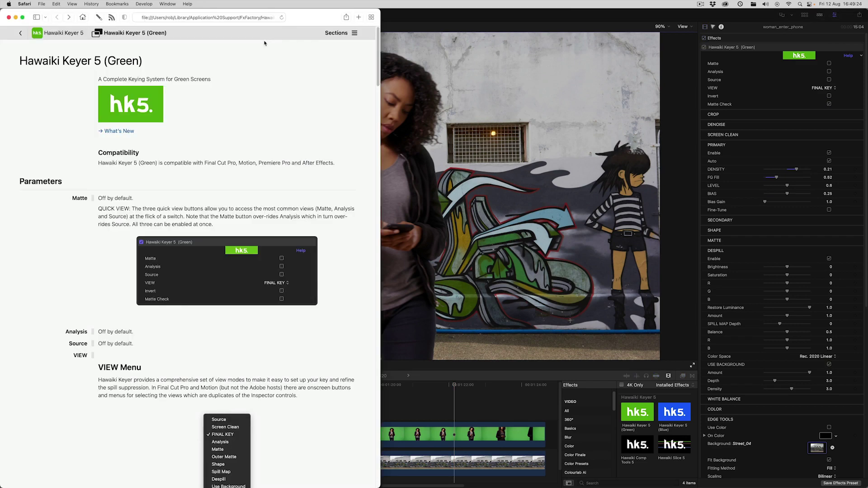
Go to the New in Hawaiki Keyer 5 page and jump to its Tracking section
{"action": "left_click", "coordinate": [119, 131]}
{"action": "scroll", "coordinate": [138, 130], "scroll_direction": "down", "scroll_amount": 10}
{"action": "scroll", "coordinate": [227, 263], "scroll_direction": "down", "scroll_amount": 20}
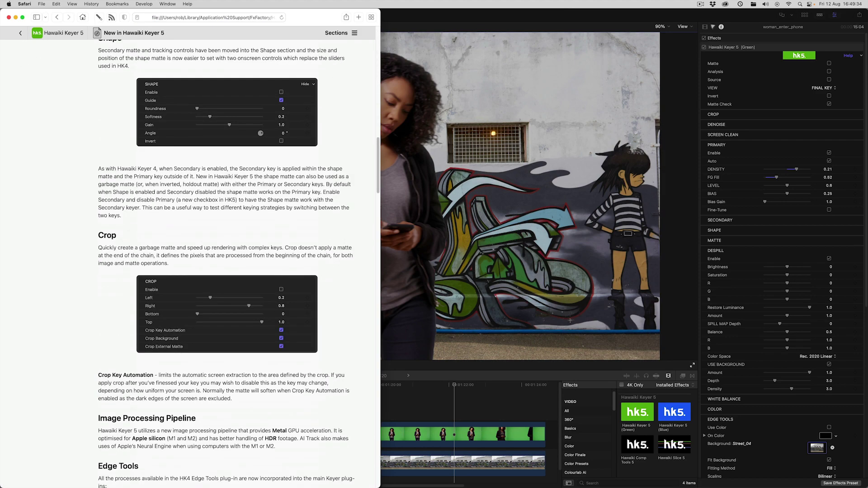
{"action": "scroll", "coordinate": [226, 264], "scroll_direction": "down", "scroll_amount": 15}
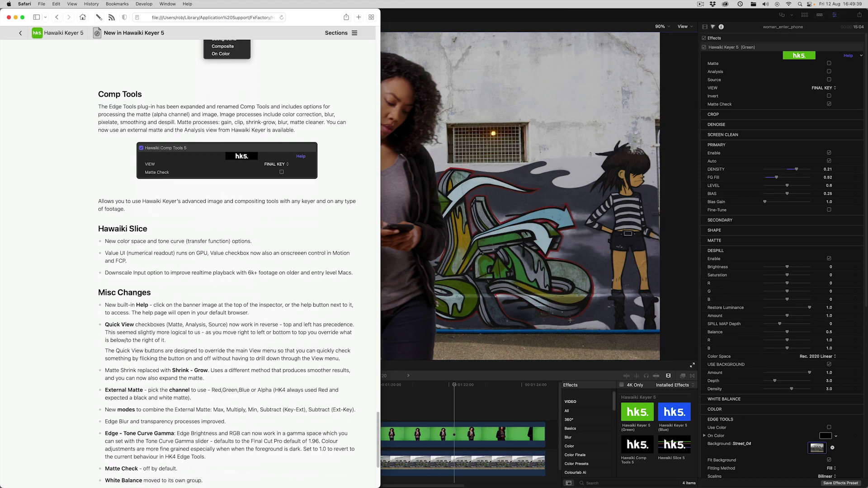
{"action": "left_click", "coordinate": [355, 33]}
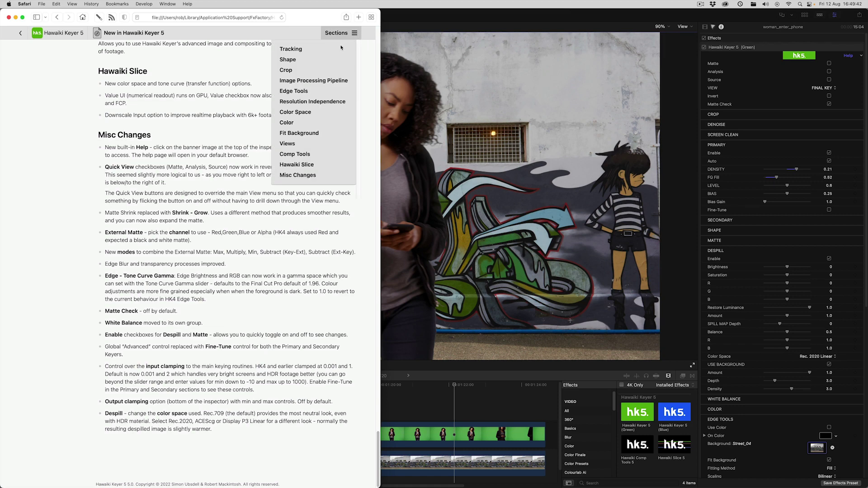
{"action": "left_click", "coordinate": [307, 50]}
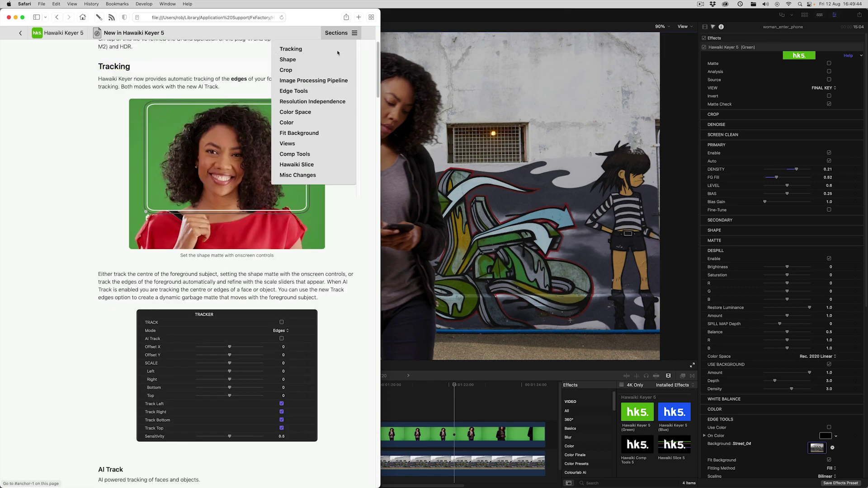